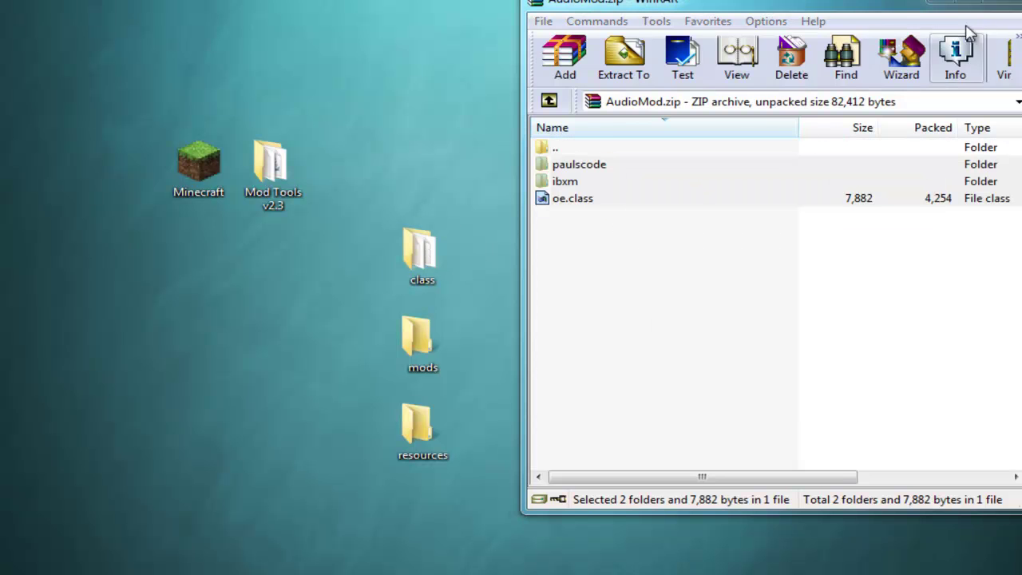
# Close the AudioMod archive and extract all files from ModLoaderMp 1.8.1.zip into the desktop class folder.
pyautogui.click(1007, 7)
pyautogui.doubleClick(584, 340)
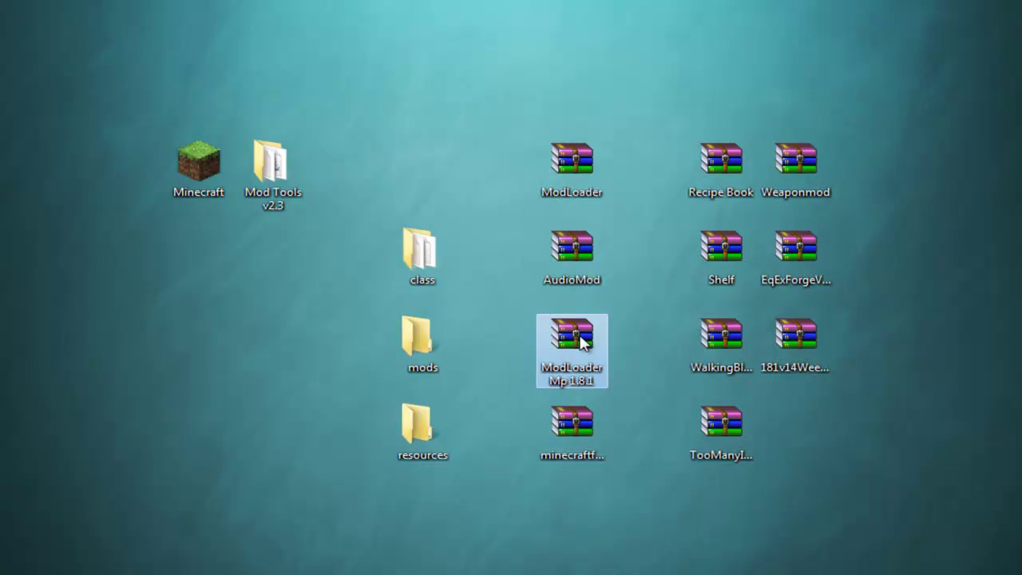
pyautogui.moveTo(580, 340); pyautogui.dragTo(421, 247)
pyautogui.click(1011, 8)
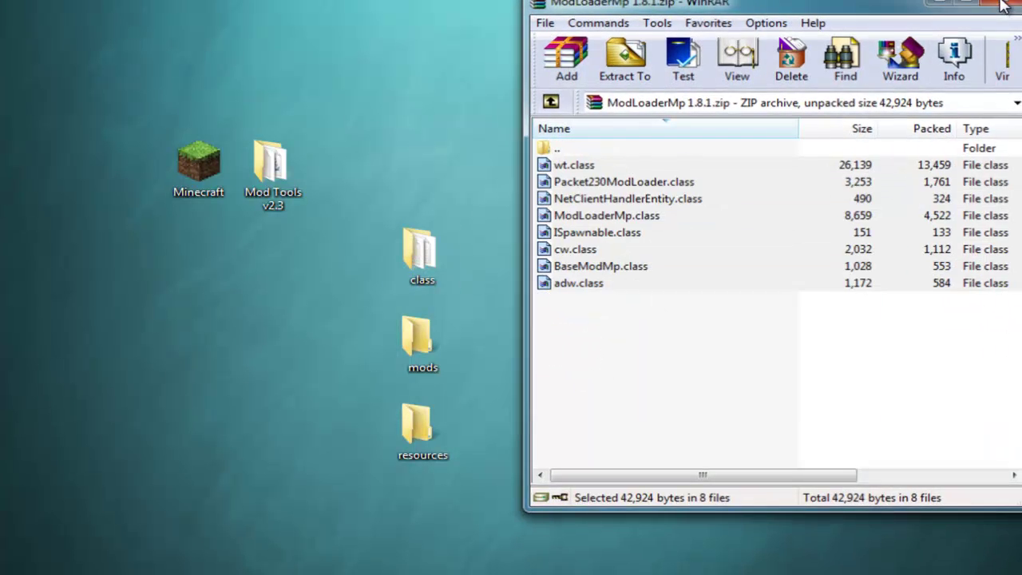
# Extract the forge folder and all class files from minecraftforge-client-1.1.1.zip into the class folder and close the archive.
pyautogui.doubleClick(580, 422)
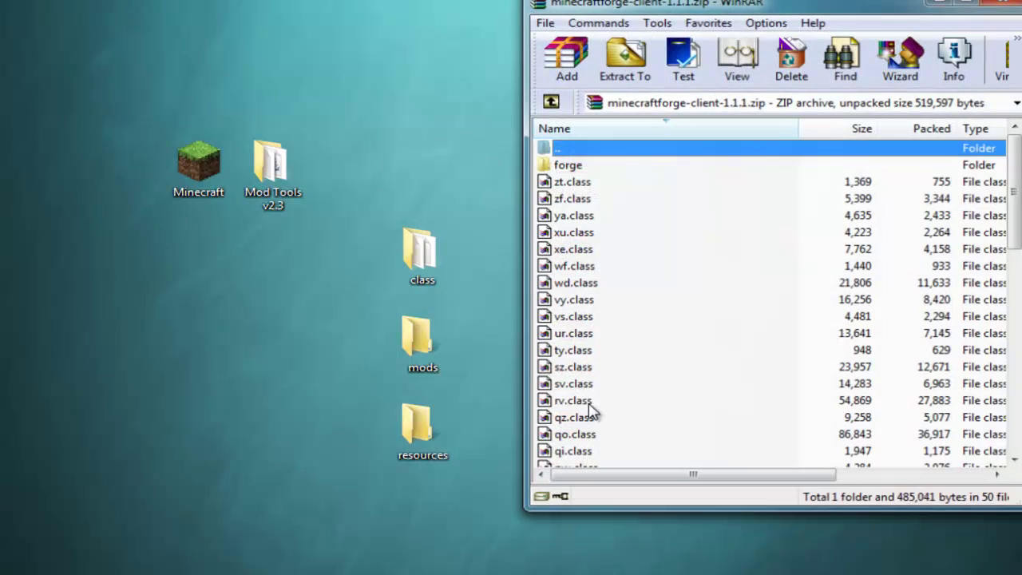
pyautogui.click(563, 164)
pyautogui.moveTo(1014, 160); pyautogui.dragTo(1011, 420)
pyautogui.keyDown('shift'); pyautogui.click(579, 459); pyautogui.keyUp('shift')
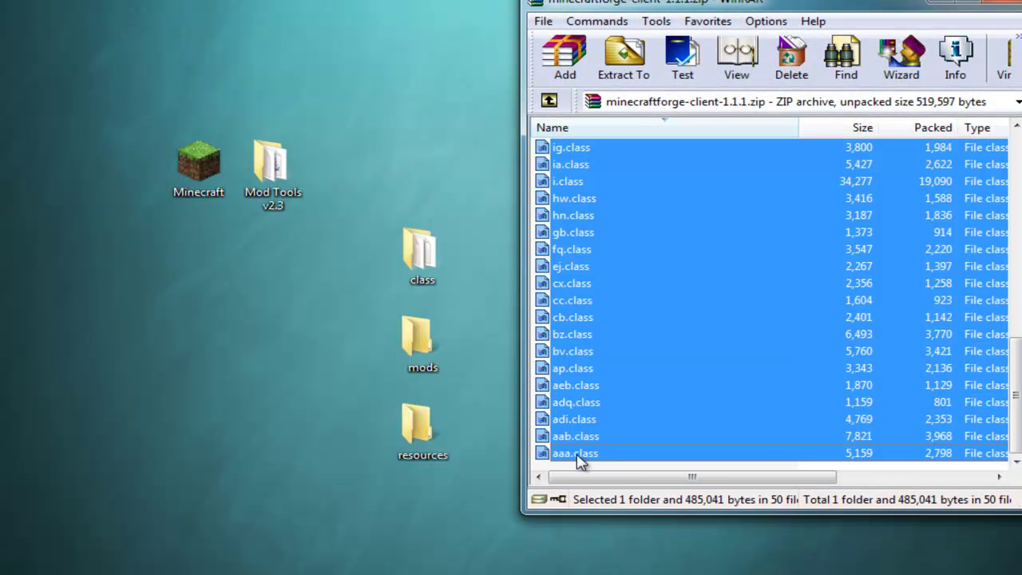
pyautogui.moveTo(576, 339); pyautogui.dragTo(423, 268)
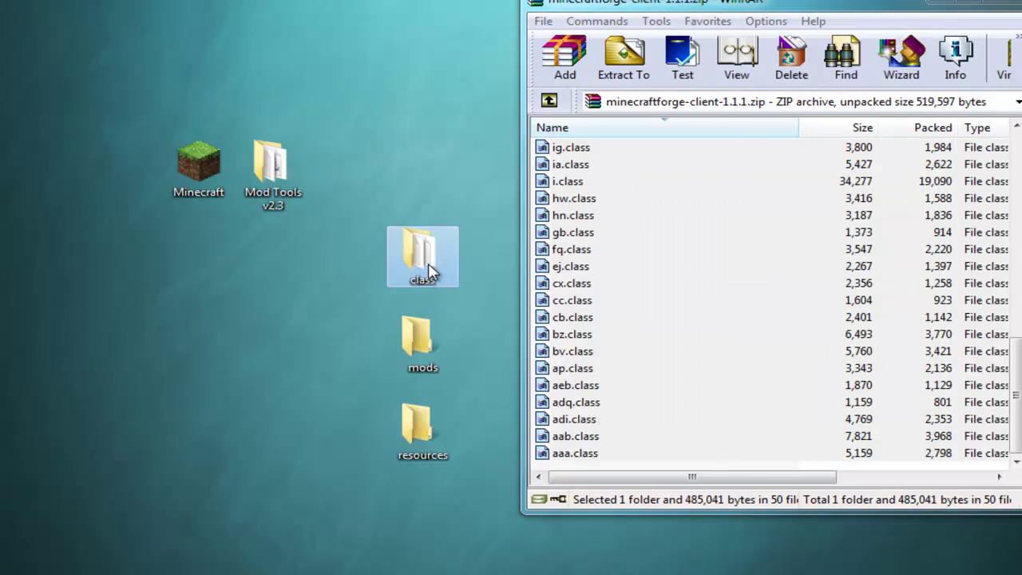
pyautogui.click(449, 263)
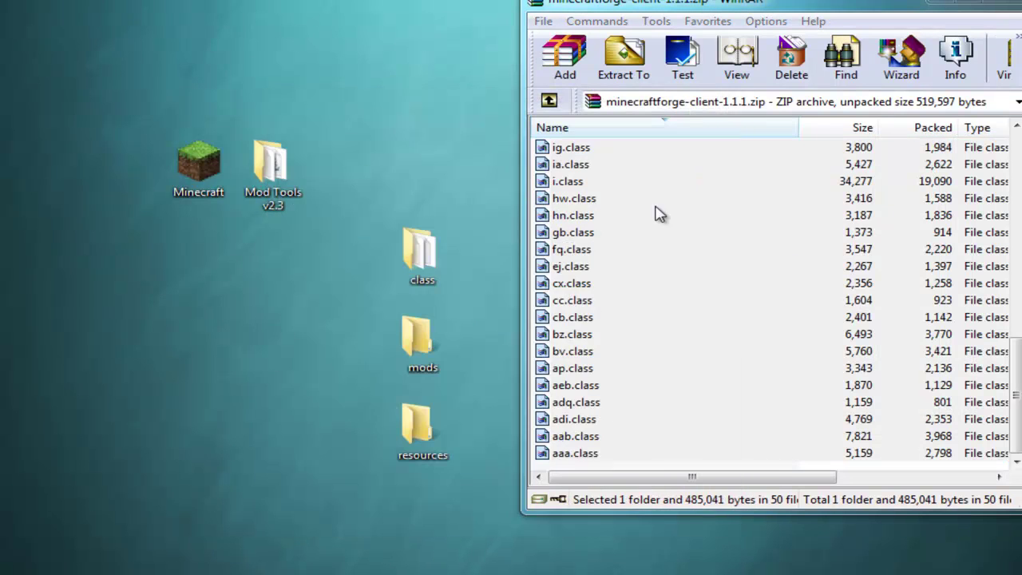
pyautogui.click(998, 10)
# Delete the ModLoader, AudioMod, ModLoaderMp and minecraftforge archives and shift the remaining seven archives into their place on the desktop.
pyautogui.moveTo(581, 220); pyautogui.dragTo(564, 171)
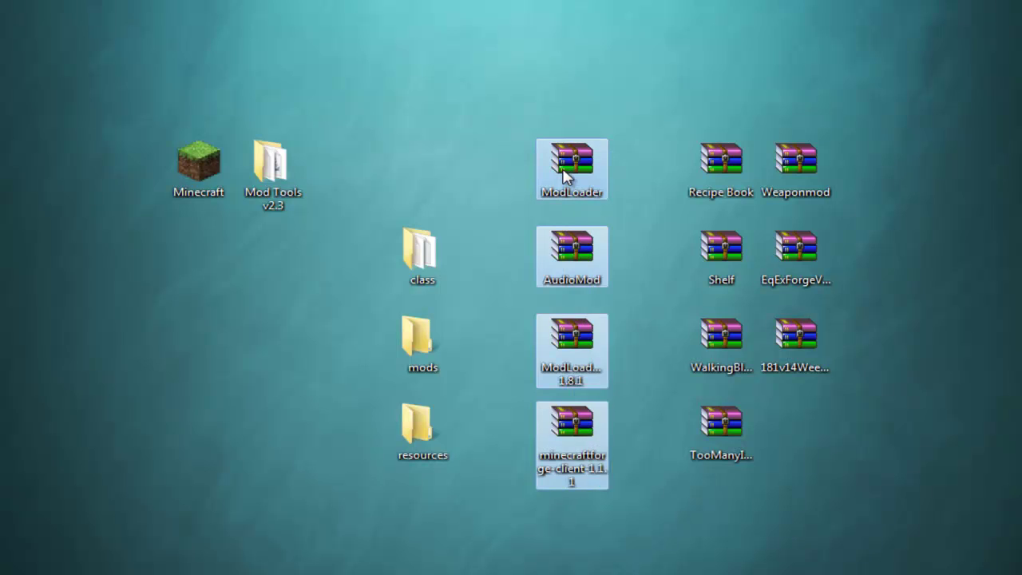
pyautogui.press('Delete')
pyautogui.moveTo(855, 479); pyautogui.dragTo(679, 135)
pyautogui.moveTo(796, 255); pyautogui.dragTo(699, 284)
pyautogui.click(751, 339)
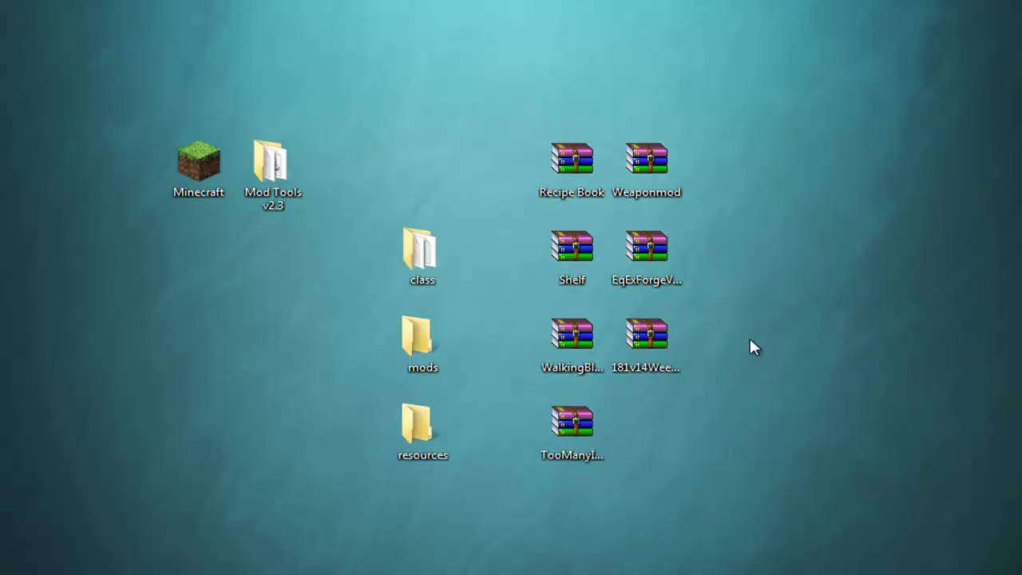
# Extract all files from TooManyItems.zip into the class folder and move the archive out of the way.
pyautogui.doubleClick(586, 451)
pyautogui.moveTo(665, 442); pyautogui.dragTo(410, 237)
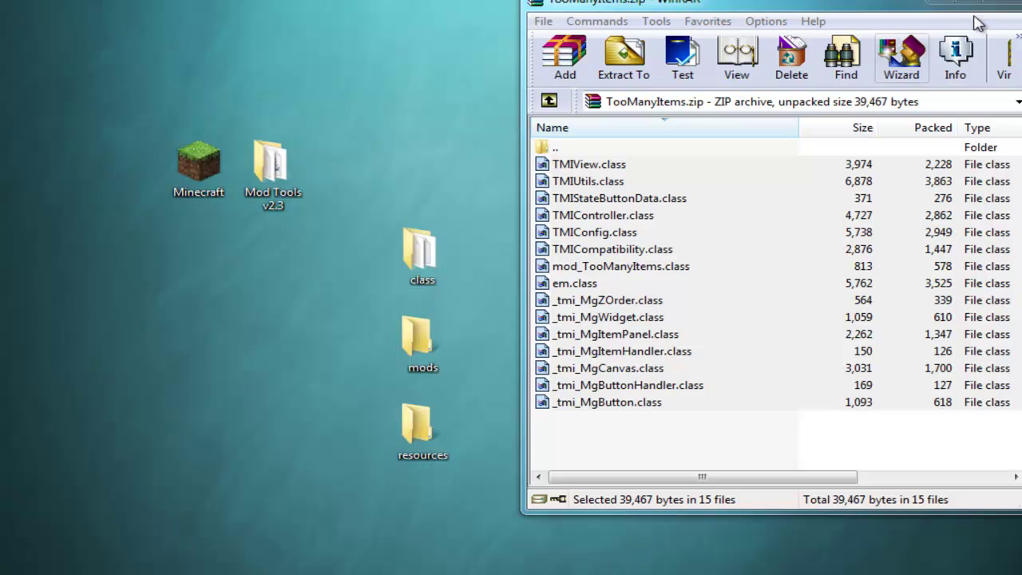
pyautogui.click(997, 6)
pyautogui.moveTo(582, 433); pyautogui.dragTo(1021, 456)
# Extract all Recipe Book.zip files into the class folder and move the archive out of the way.
pyautogui.doubleClick(574, 164)
pyautogui.moveTo(667, 299); pyautogui.dragTo(444, 252)
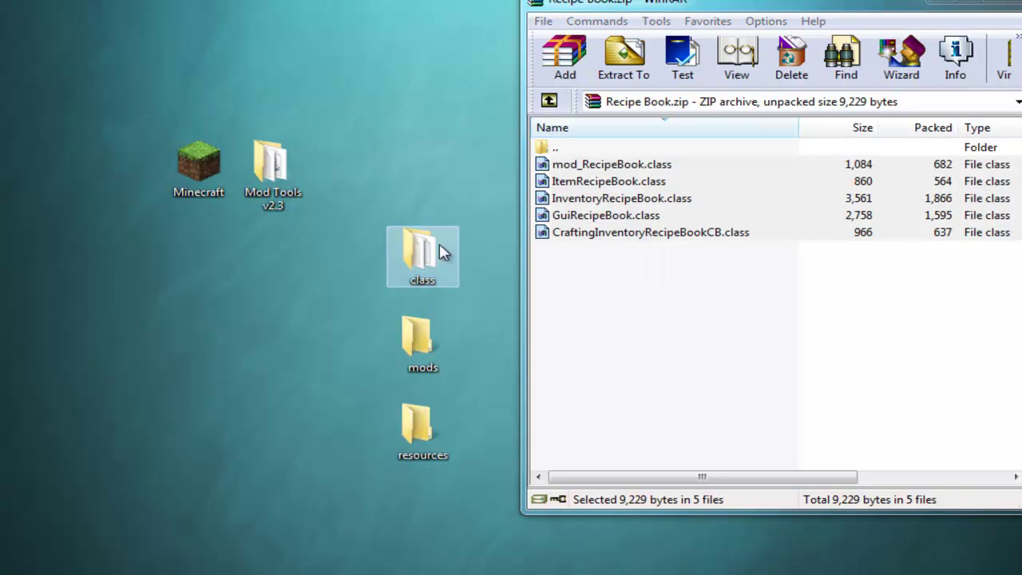
pyautogui.click(1004, 7)
pyautogui.moveTo(578, 166); pyautogui.dragTo(1021, 92)
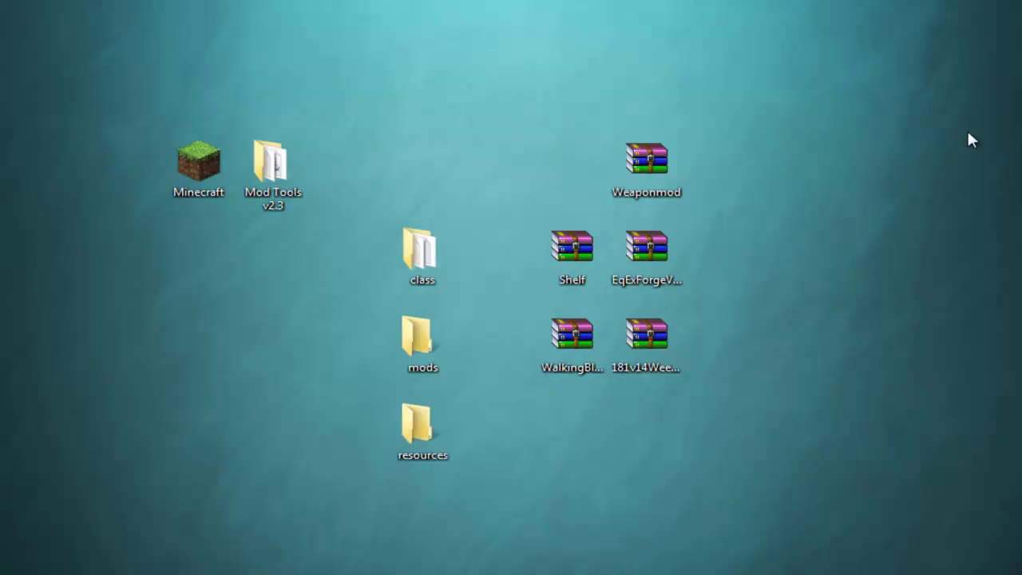
# Extract all class files from Shelf.zip into the class folder and close the archive.
pyautogui.doubleClick(580, 263)
pyautogui.hotkey('ctrl', 'a')
pyautogui.moveTo(593, 175); pyautogui.dragTo(449, 251)
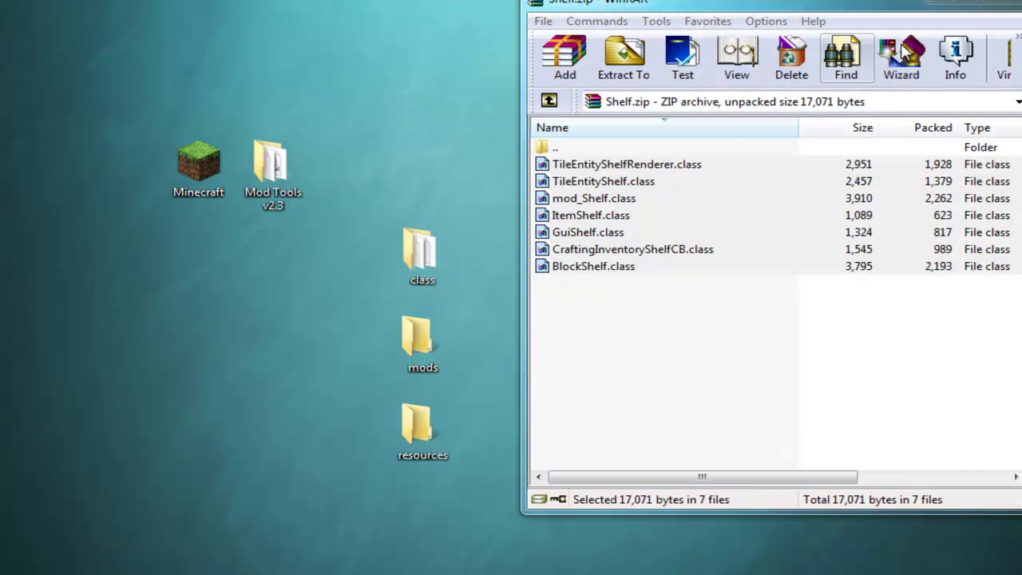
pyautogui.click(1004, 7)
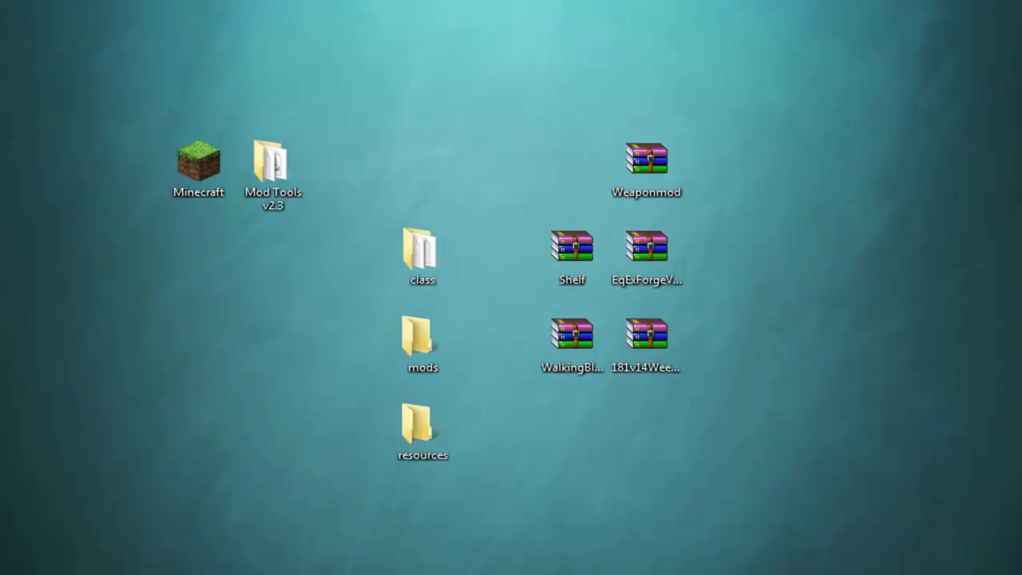
# Delete the Shelf archive and move the Weaponmod archive into its place beside the EqExForge archive.
pyautogui.press('Delete')
pyautogui.moveTo(645, 160); pyautogui.dragTo(571, 249)
pyautogui.click(646, 332)
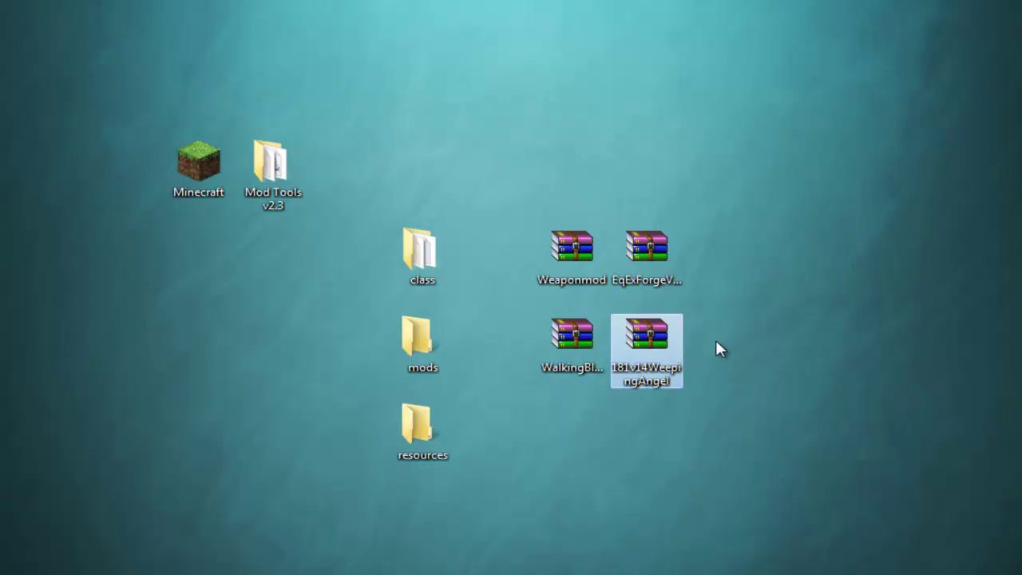
# Merge the mods folder from EqExForgeV4.16.zip into the desktop mods folder and place that folder between class and resources.
pyautogui.doubleClick(642, 269)
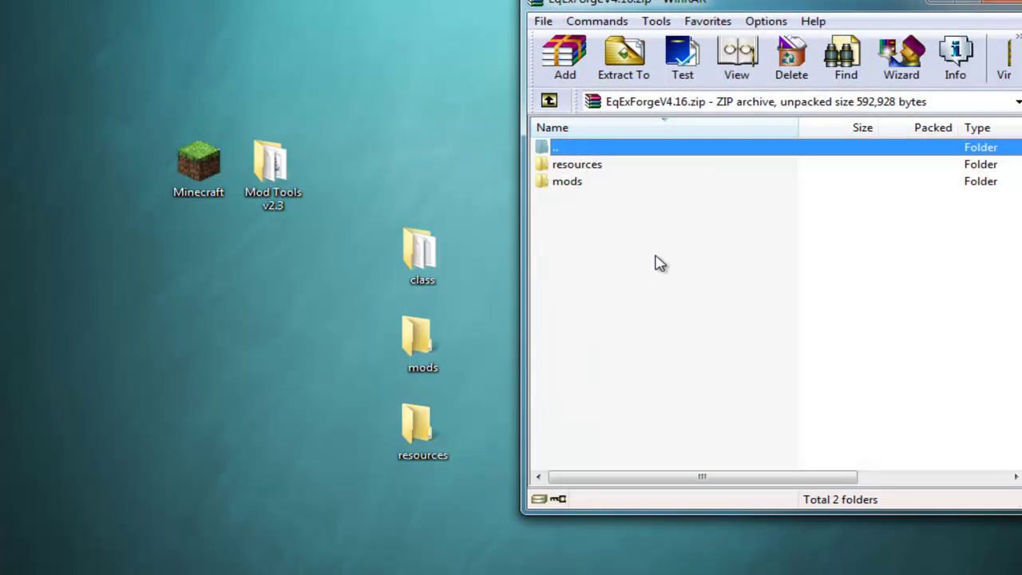
pyautogui.moveTo(579, 188); pyautogui.dragTo(351, 351)
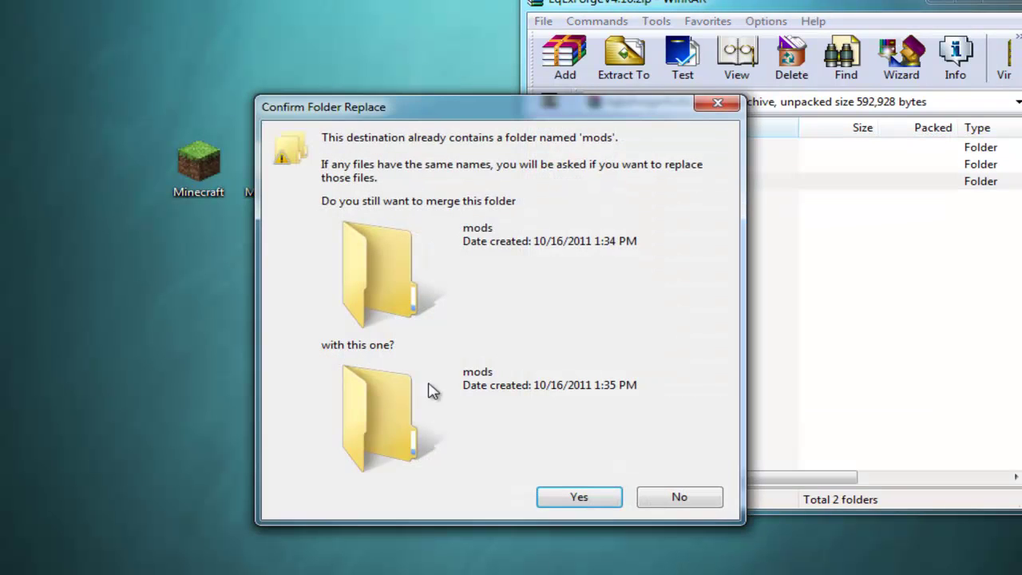
pyautogui.click(577, 489)
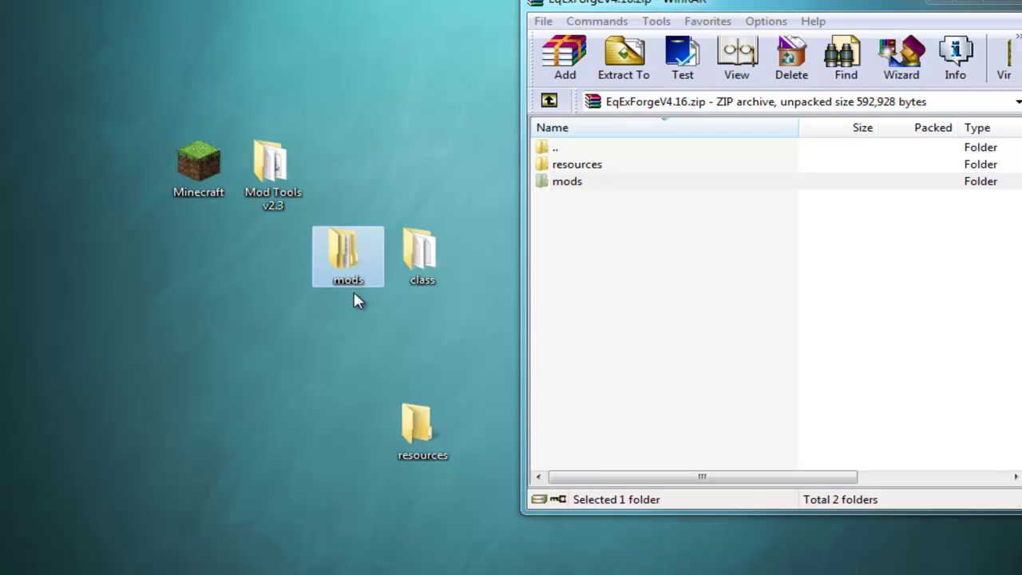
pyautogui.moveTo(354, 284); pyautogui.dragTo(429, 372)
# Extract the mod folder inside EqExForgeV4.16.zip's resources folder into the desktop resources folder and delete the archive.
pyautogui.doubleClick(578, 168)
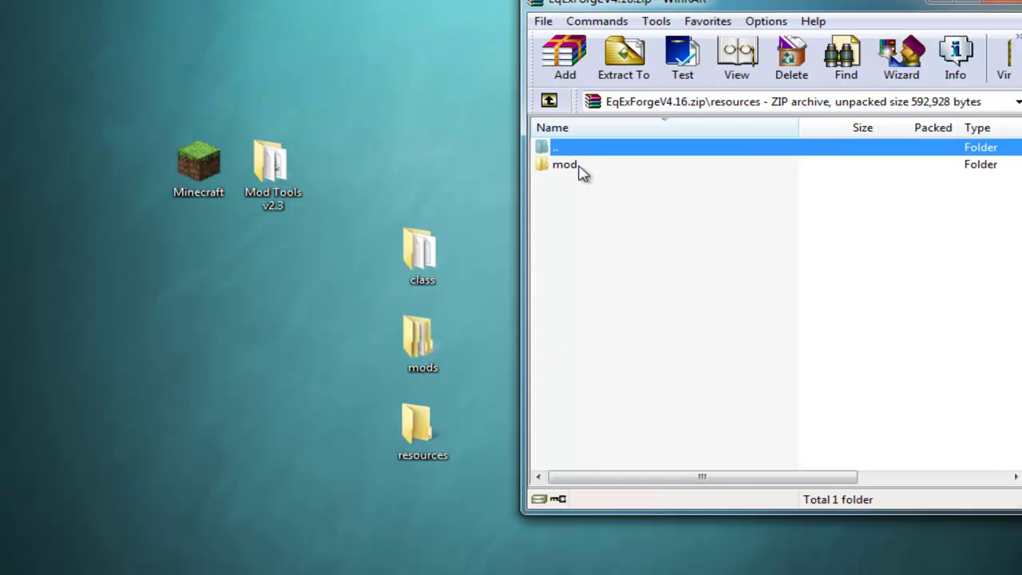
pyautogui.moveTo(568, 174); pyautogui.dragTo(422, 427)
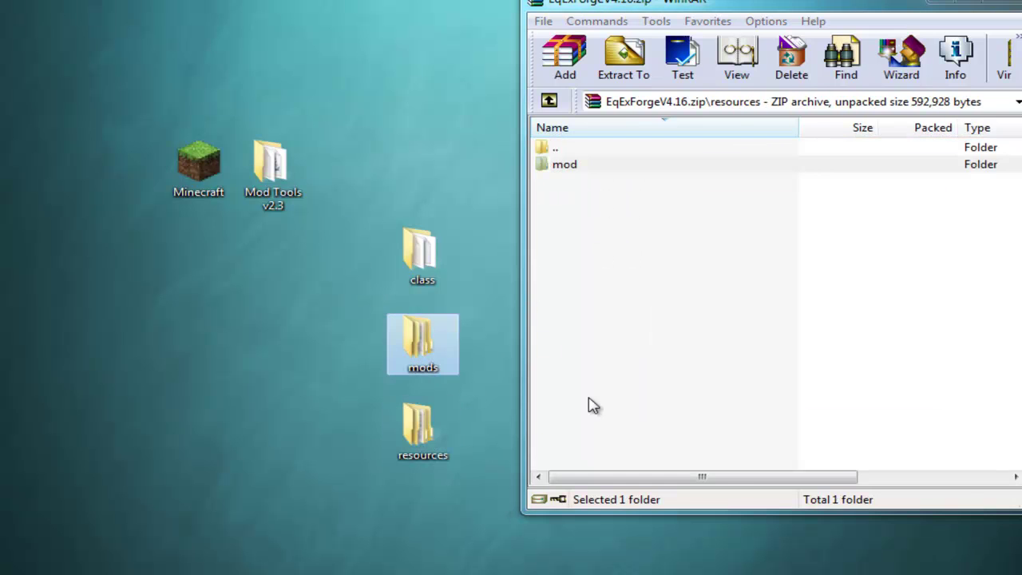
pyautogui.doubleClick(559, 144)
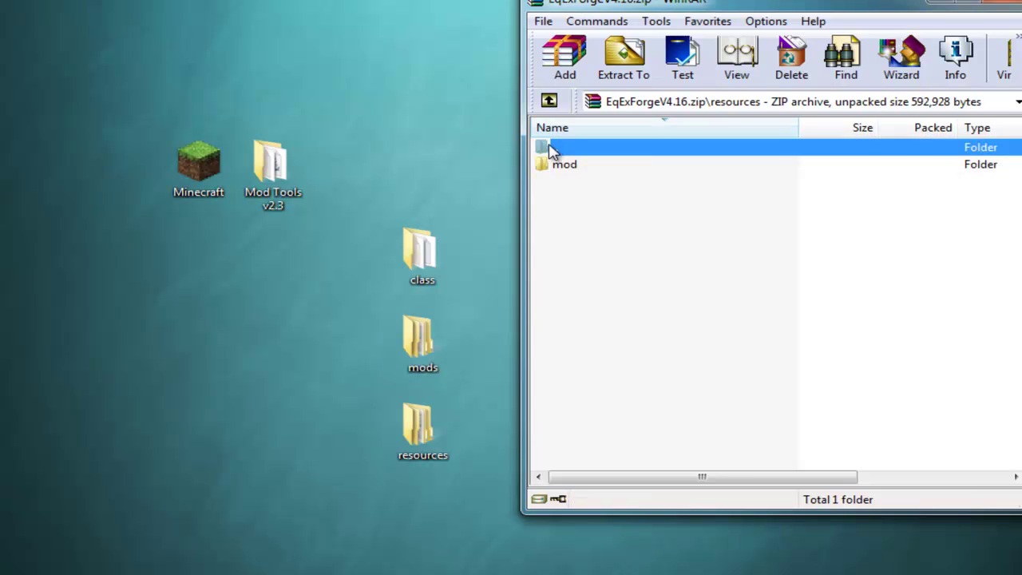
pyautogui.click(1000, 8)
pyautogui.moveTo(647, 249); pyautogui.dragTo(808, 388)
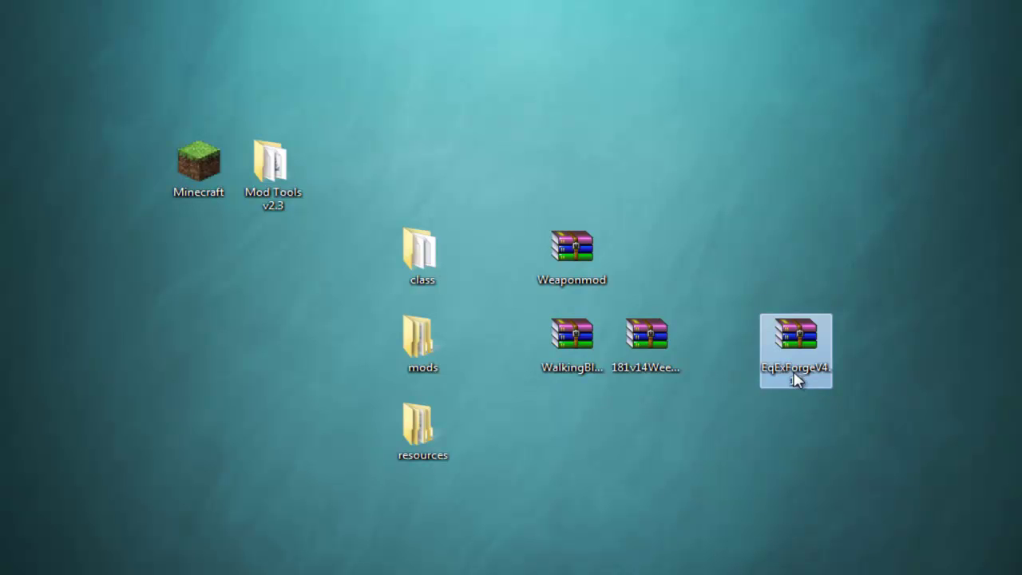
pyautogui.press('Delete')
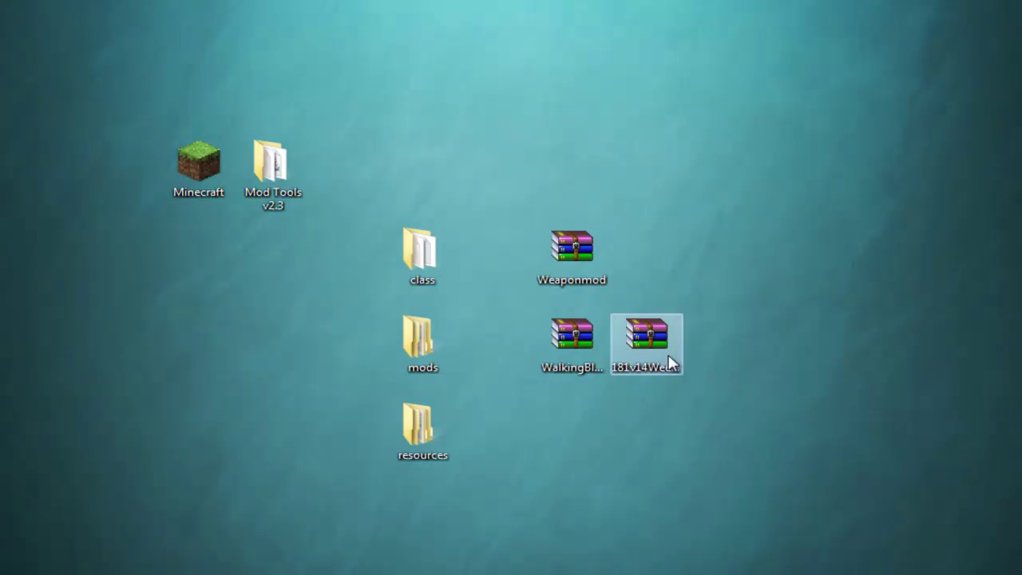
# Extract the weaponmod folder and WeaponMod.zip from Weaponmod.zip's "Files for mods folder" into the mods folder and move the archive aside.
pyautogui.doubleClick(582, 273)
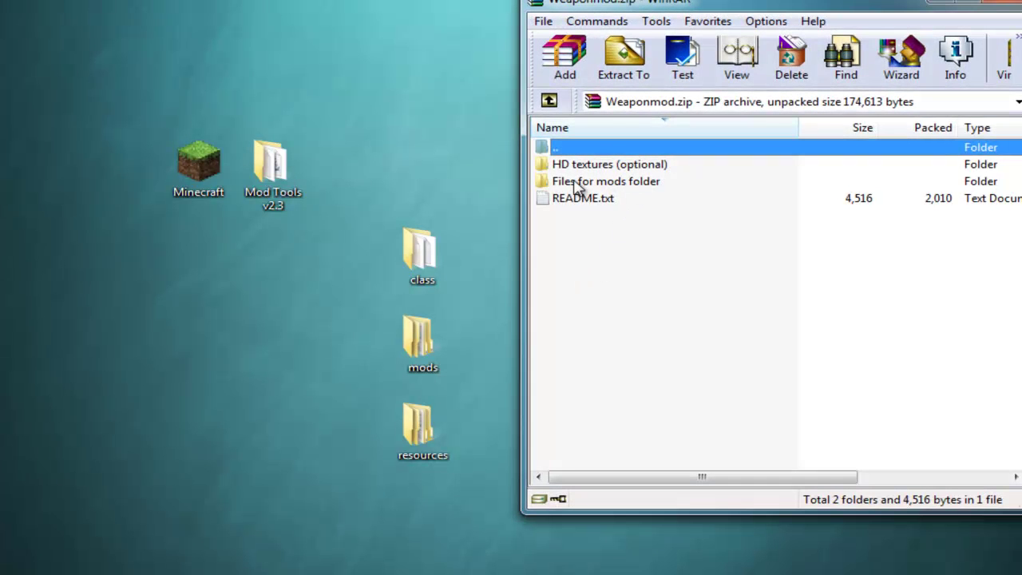
pyautogui.moveTo(679, 182); pyautogui.dragTo(424, 349)
pyautogui.doubleClick(643, 183)
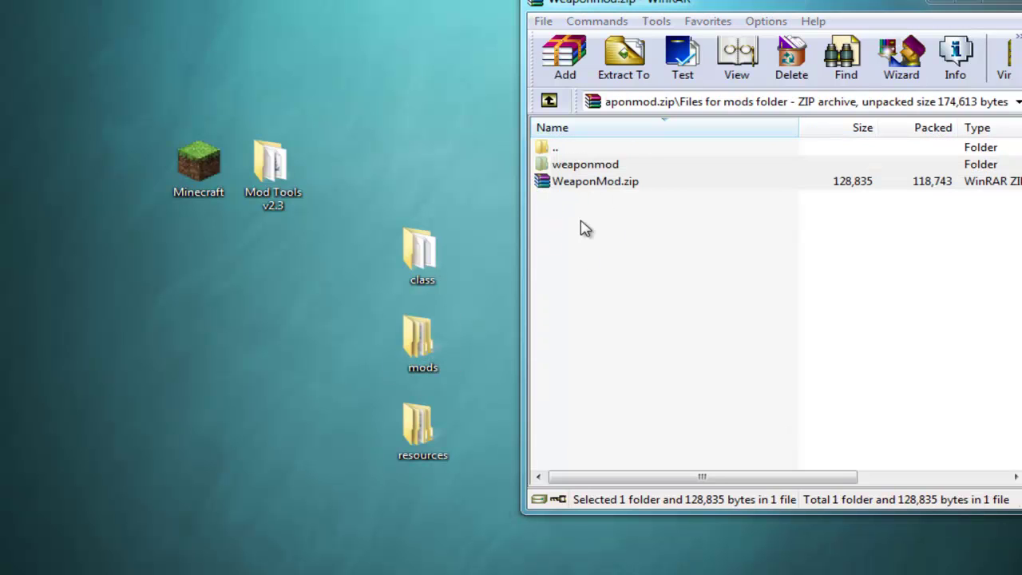
pyautogui.doubleClick(557, 149)
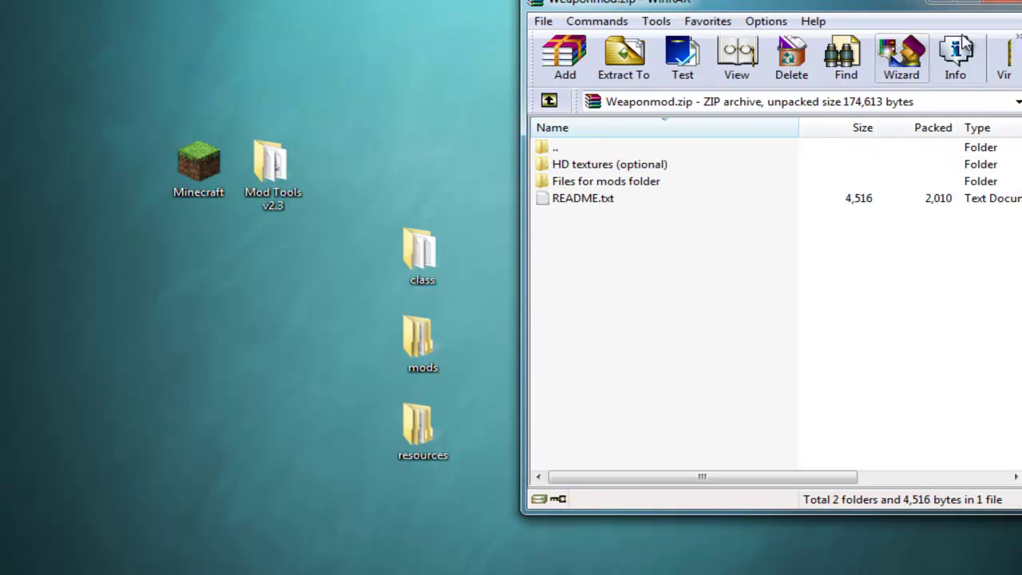
pyautogui.click(1007, 6)
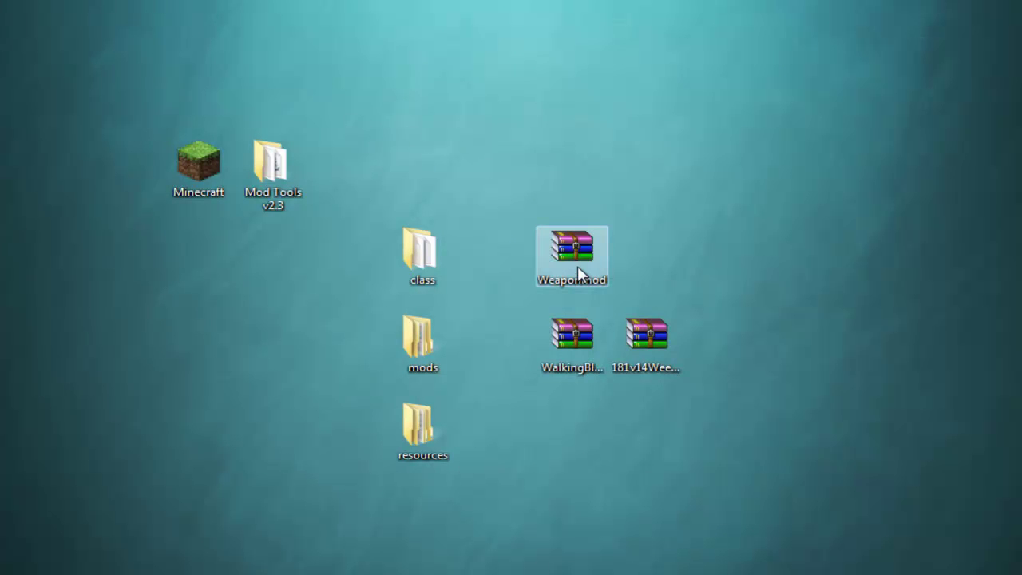
pyautogui.moveTo(581, 273); pyautogui.dragTo(8, 32)
# Extract the contents of "Put these in the jar" from 181v14WeepingAngel.zip into the class folder.
pyautogui.doubleClick(668, 349)
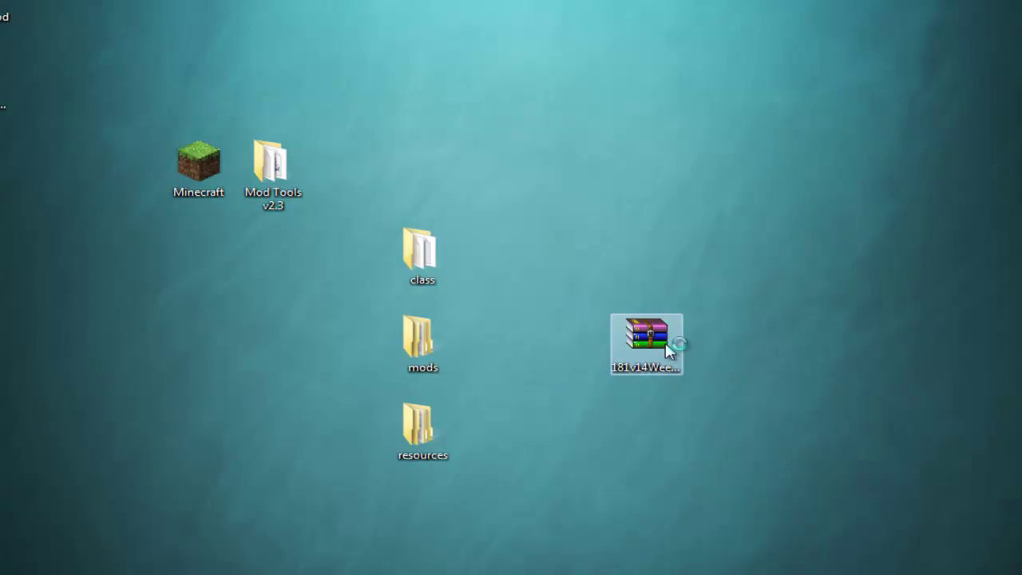
pyautogui.doubleClick(615, 169)
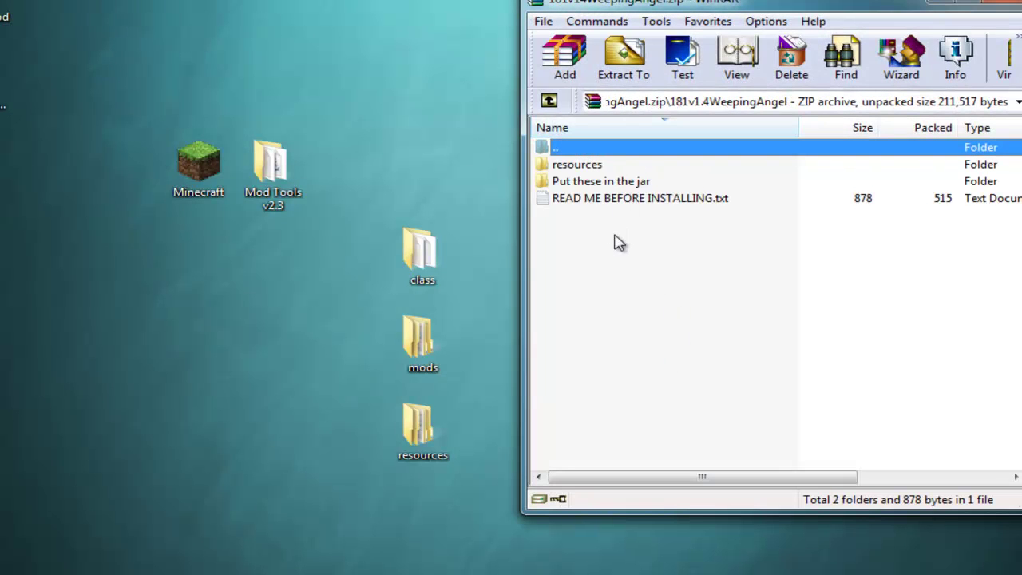
pyautogui.click(600, 182)
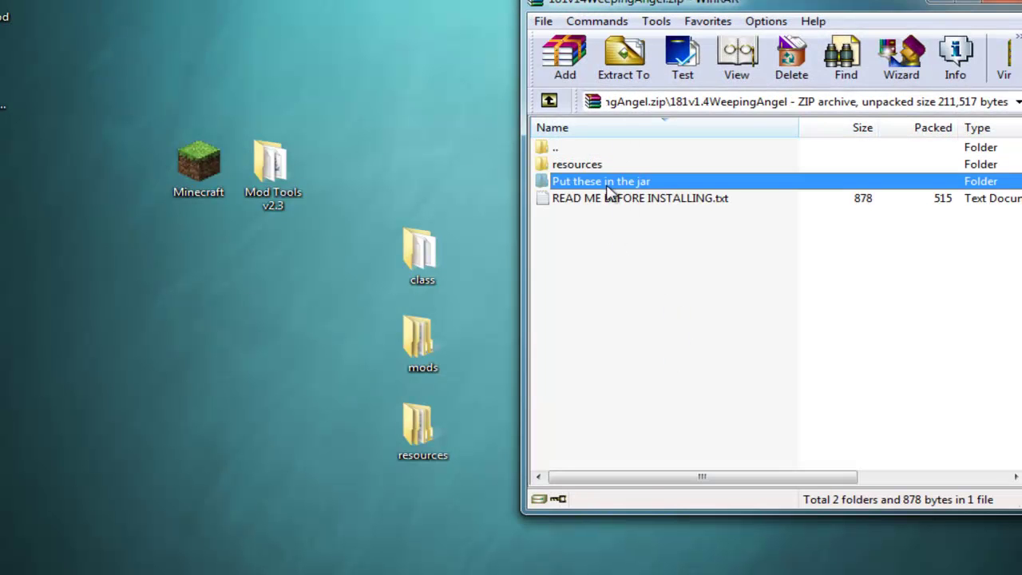
pyautogui.doubleClick(600, 182)
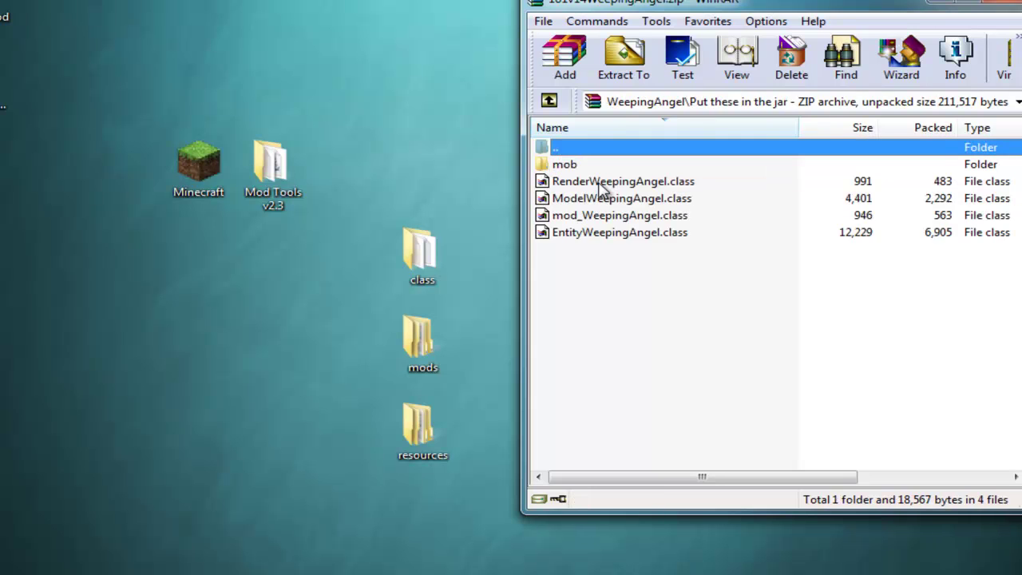
pyautogui.moveTo(628, 277); pyautogui.dragTo(421, 264)
# Extract the mod folder from the Weeping Angel archive's resources folder into the desktop mods folder and move the archive aside.
pyautogui.doubleClick(559, 151)
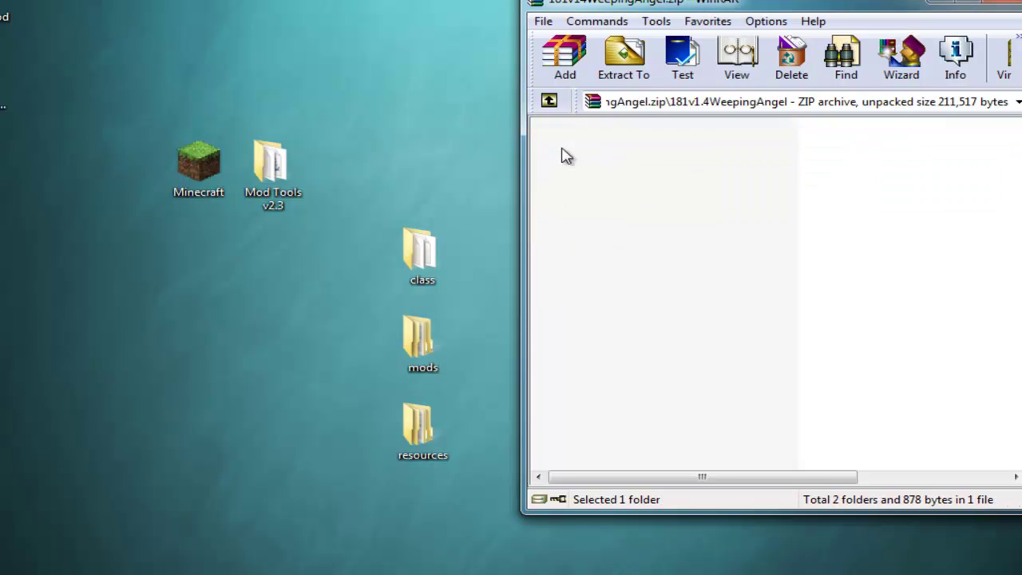
pyautogui.doubleClick(569, 165)
pyautogui.moveTo(567, 165); pyautogui.dragTo(422, 345)
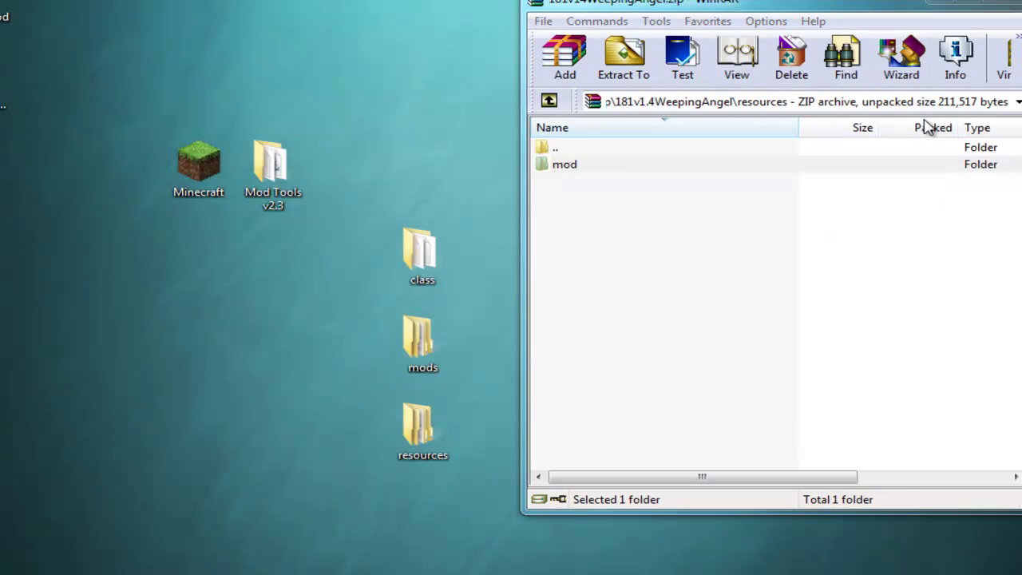
pyautogui.click(1003, 6)
pyautogui.moveTo(648, 339); pyautogui.dragTo(6, 178)
# Compress the class, mods and resources folders on the desktop together into one zip archive.
pyautogui.moveTo(489, 489); pyautogui.dragTo(549, 189)
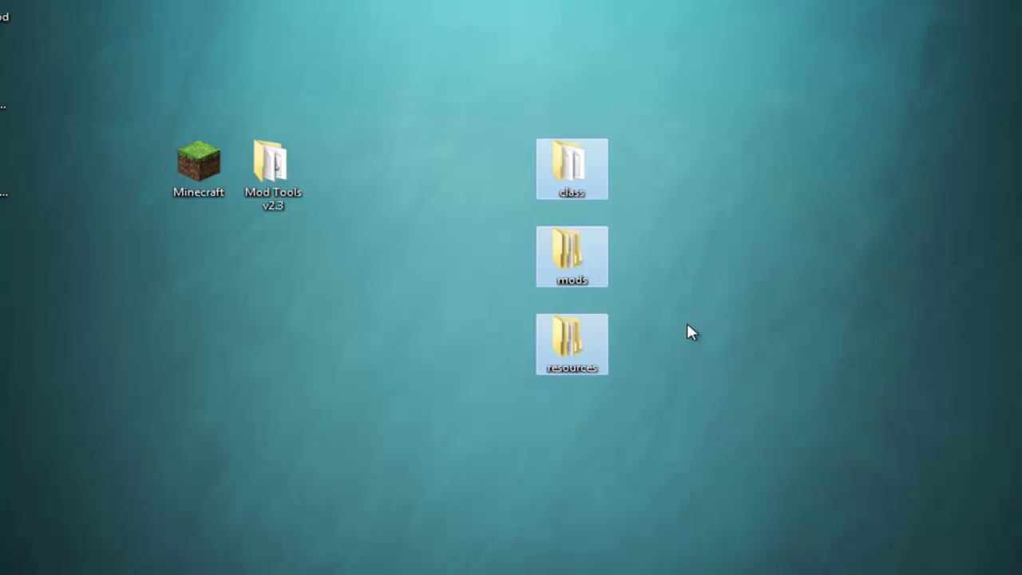
pyautogui.click(662, 399)
pyautogui.moveTo(639, 409); pyautogui.dragTo(563, 161)
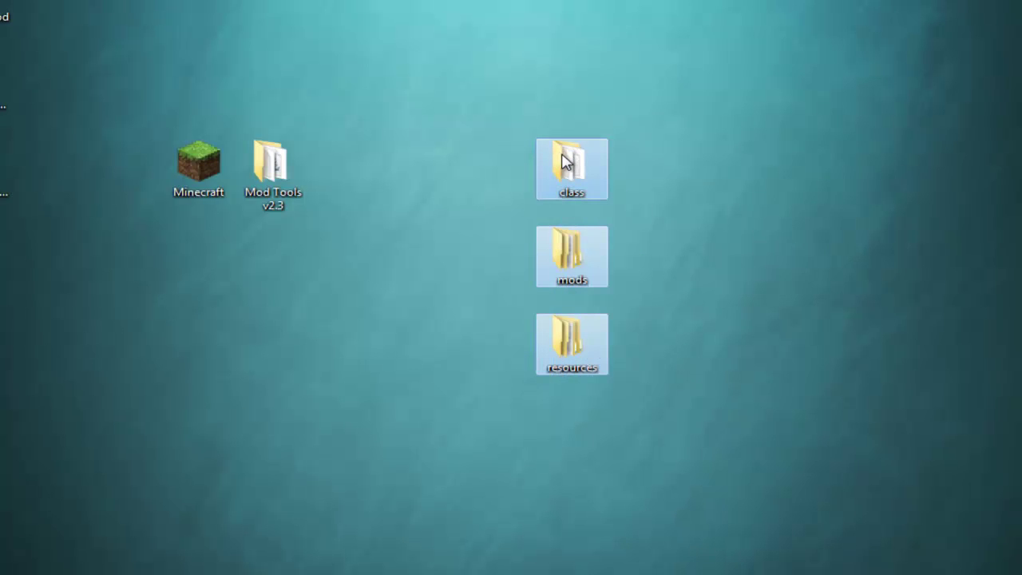
pyautogui.rightClick(563, 157)
pyautogui.moveTo(715, 405)
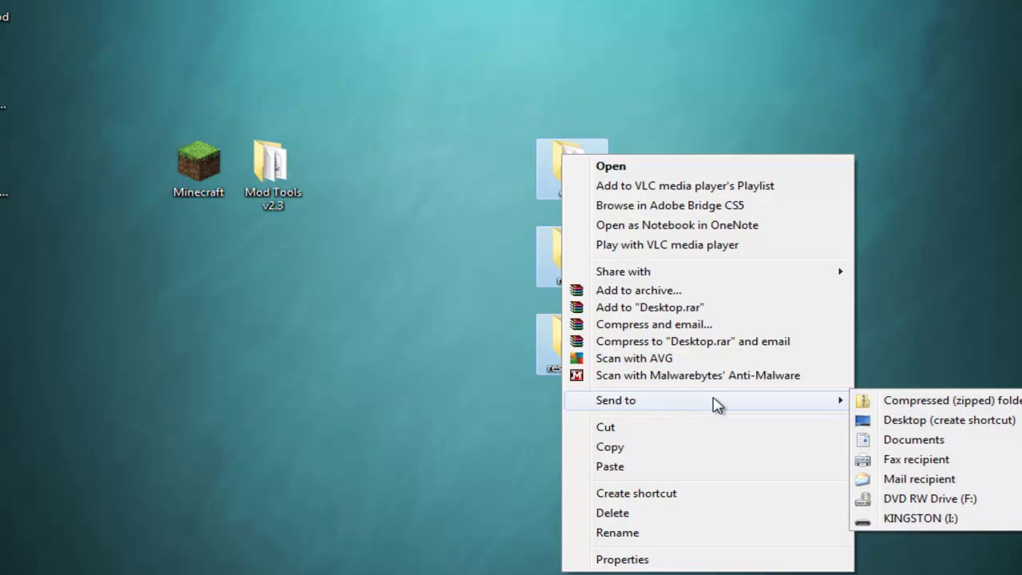
pyautogui.click(878, 402)
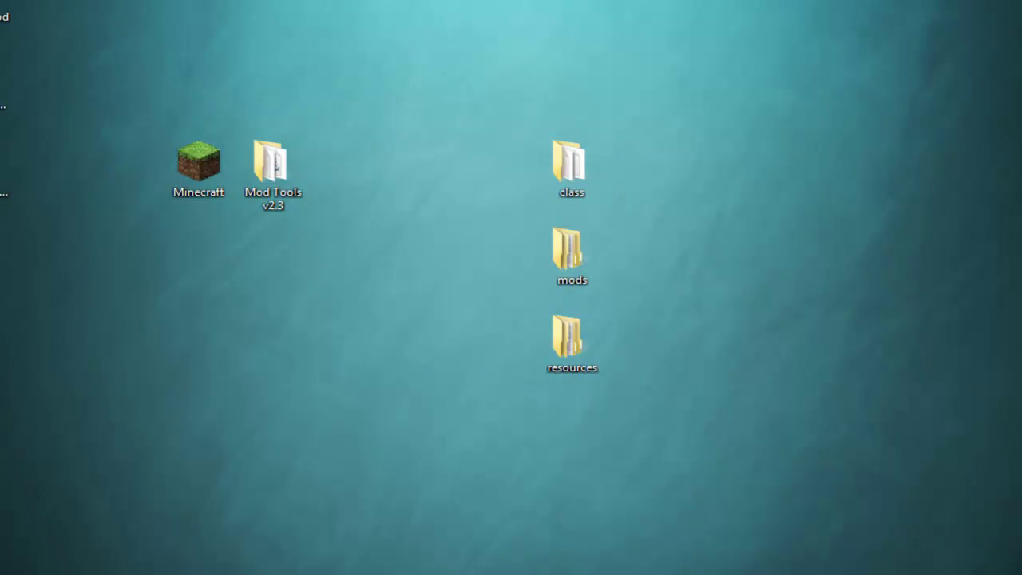
# Rename the new zip archive to MyMods and place it next to the three folders.
pyautogui.moveTo(356, 355); pyautogui.dragTo(386, 292)
pyautogui.rightClick(353, 282)
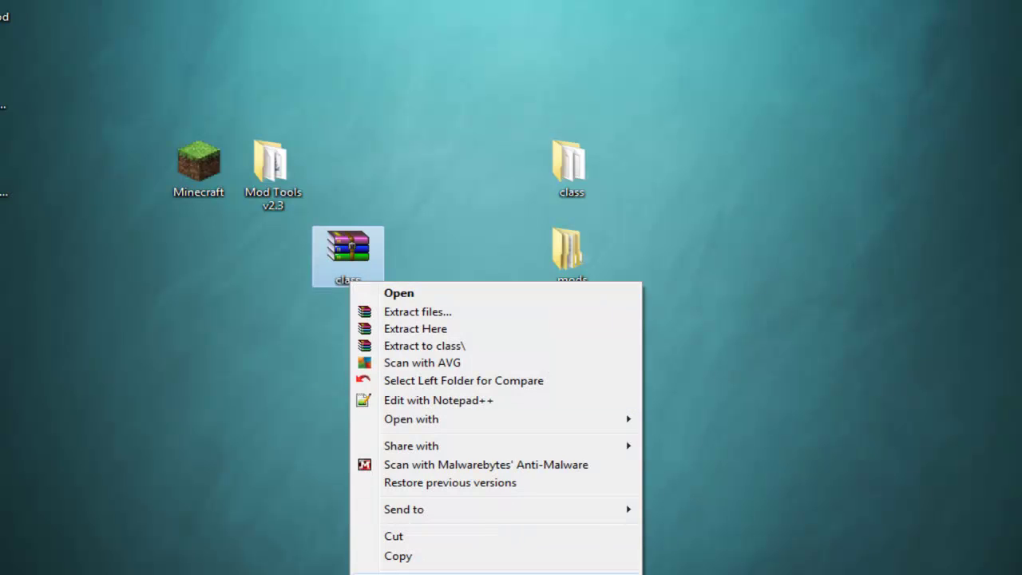
pyautogui.write('m')
pyautogui.write('M')
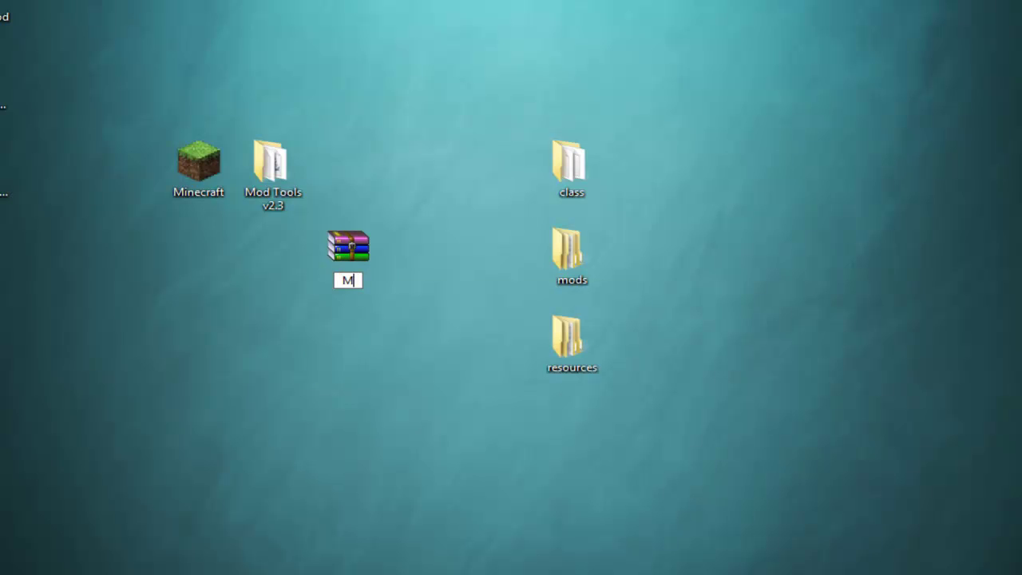
pyautogui.write('yMods')
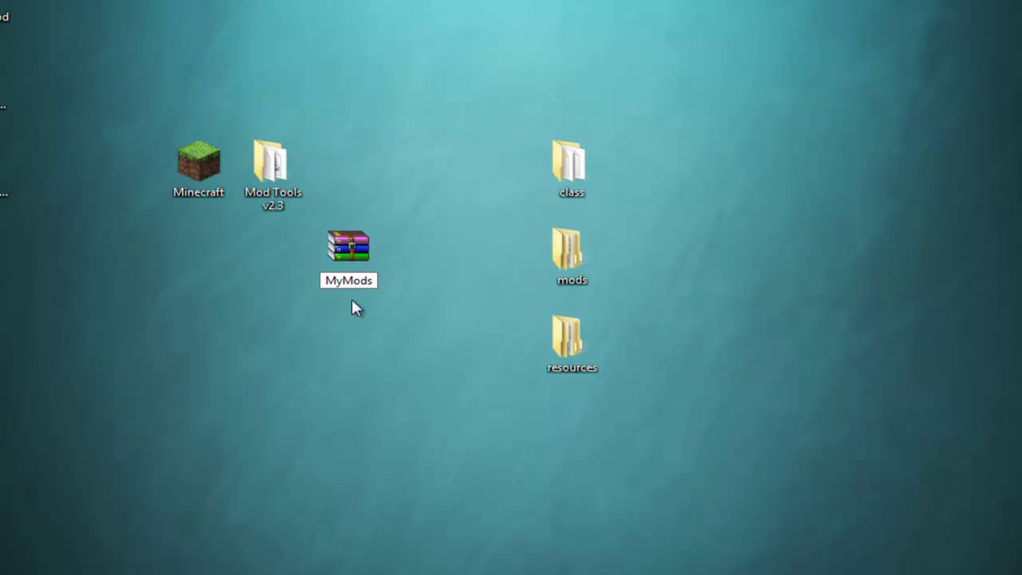
pyautogui.press('Return')
pyautogui.moveTo(360, 267); pyautogui.dragTo(435, 266)
# Check that MyMods.zip contains the resources, mods and class folders and close the archive.
pyautogui.moveTo(608, 375); pyautogui.dragTo(572, 157)
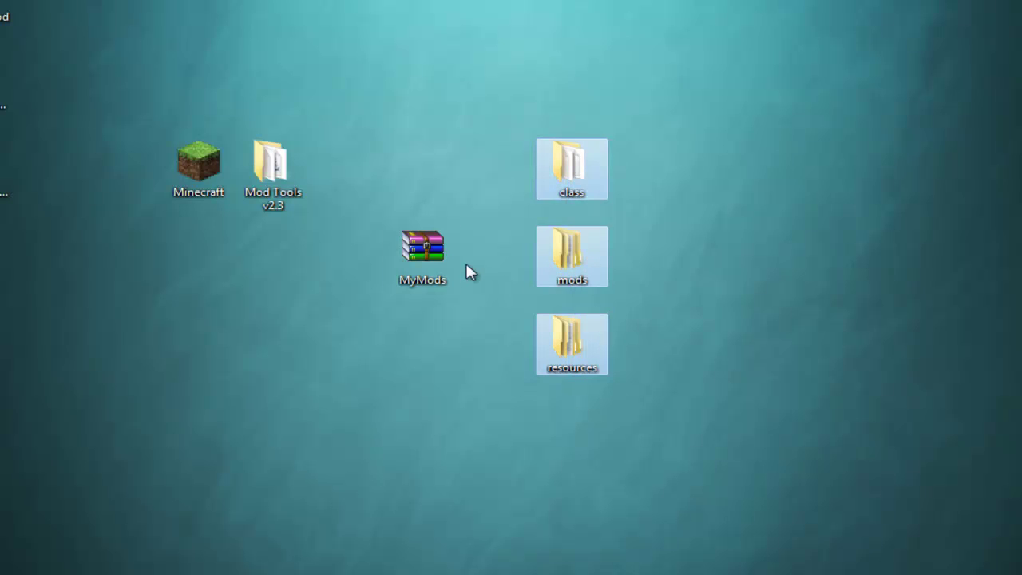
pyautogui.click(431, 265)
pyautogui.doubleClick(431, 265)
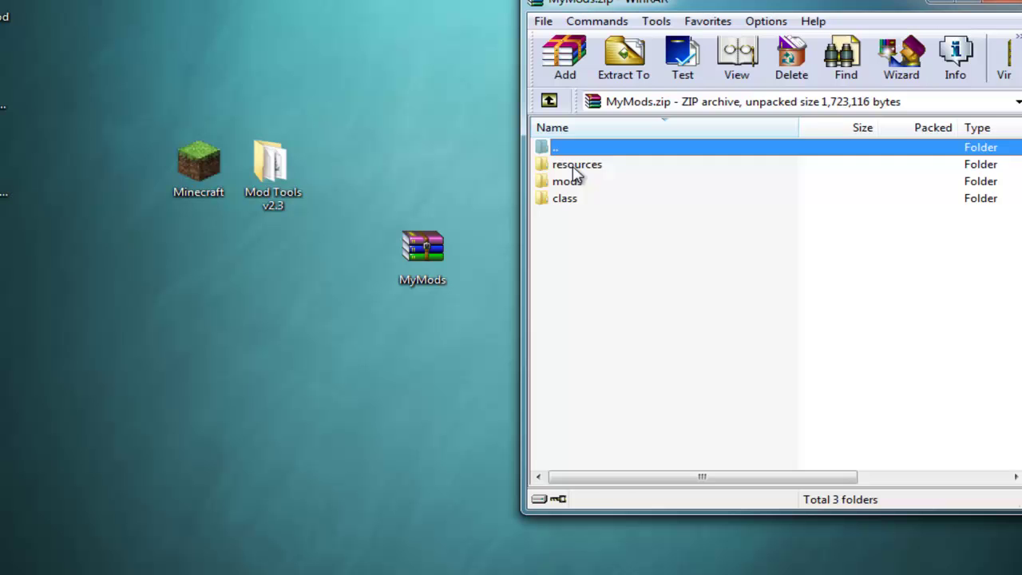
pyautogui.click(575, 166)
pyautogui.click(575, 183)
pyautogui.click(575, 199)
pyautogui.click(1010, 7)
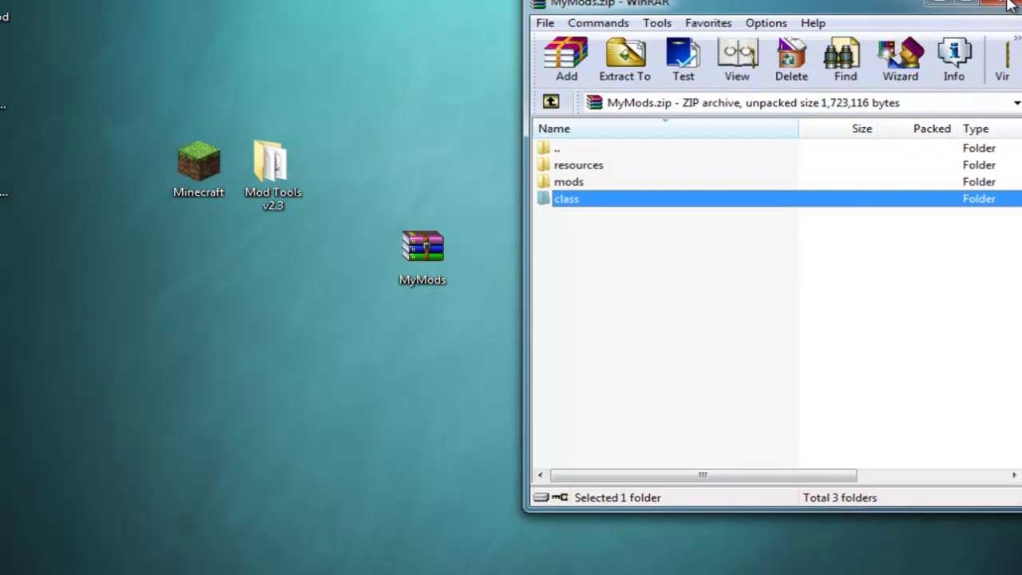
# Clear the loose class, mods and resources folders off the desktop and launch Mod Tools v2.3 from its folder.
pyautogui.moveTo(613, 344); pyautogui.dragTo(559, 152)
pyautogui.moveTo(549, 171); pyautogui.dragTo(444, 257)
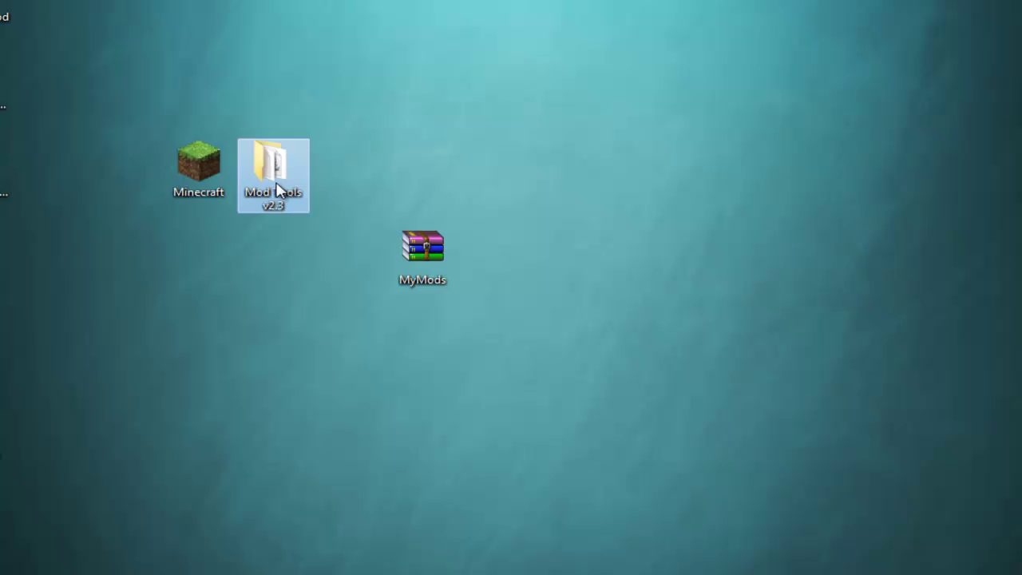
pyautogui.doubleClick(279, 190)
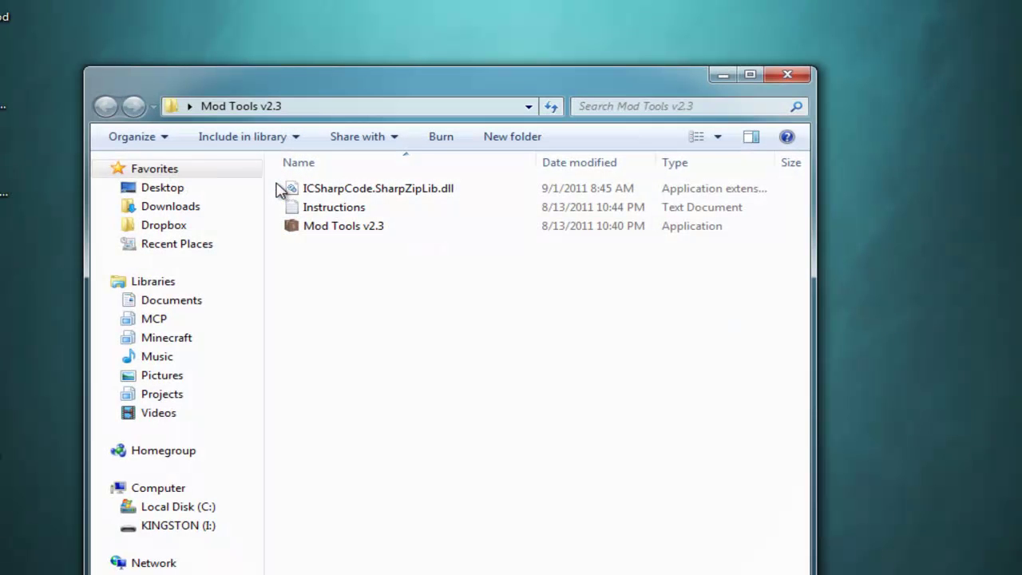
pyautogui.doubleClick(330, 229)
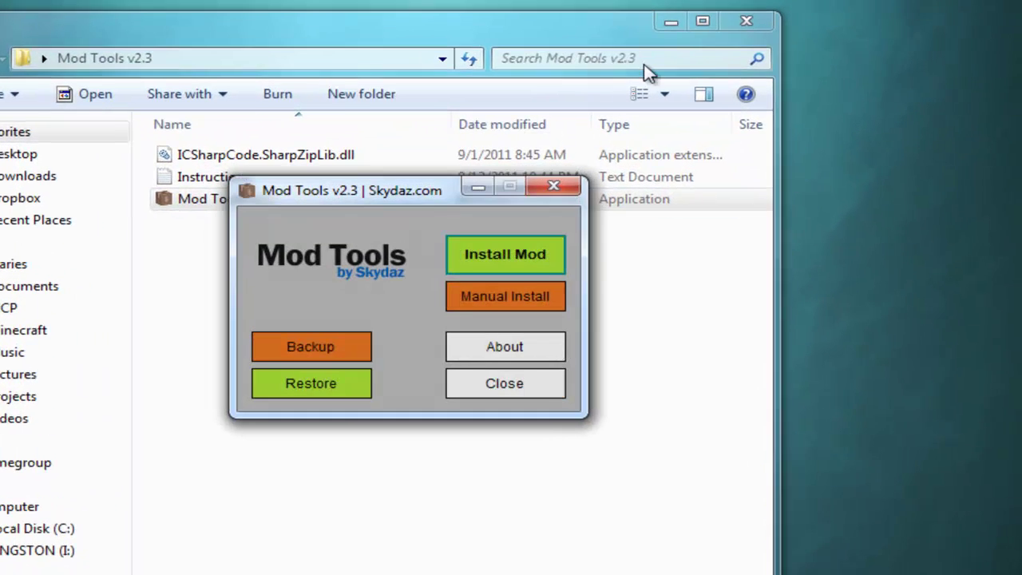
pyautogui.click(788, 75)
pyautogui.moveTo(381, 169); pyautogui.dragTo(514, 109)
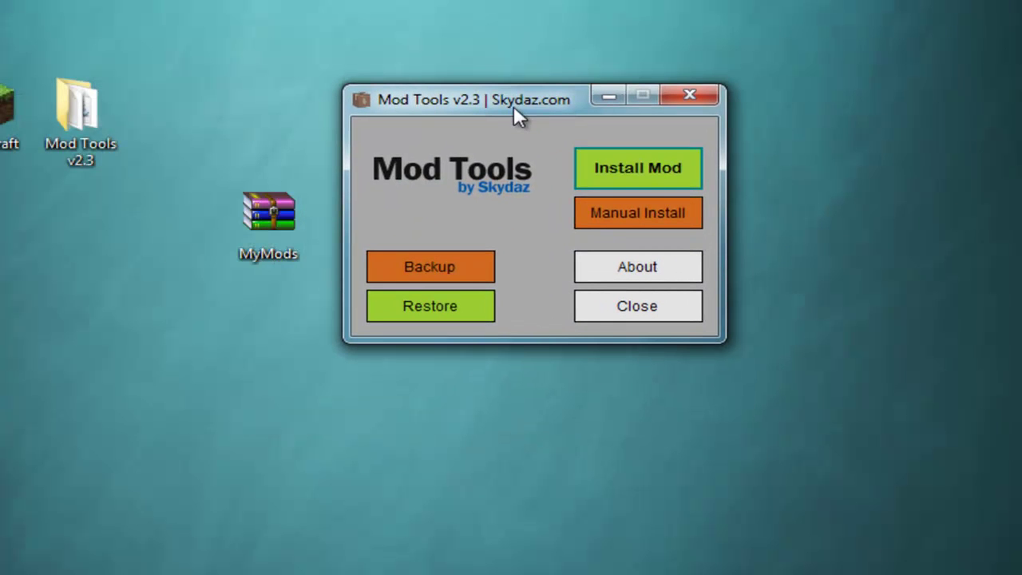
# Install MyMods.zip with Mod Tools, backing up first, and close the tool.
pyautogui.click(622, 172)
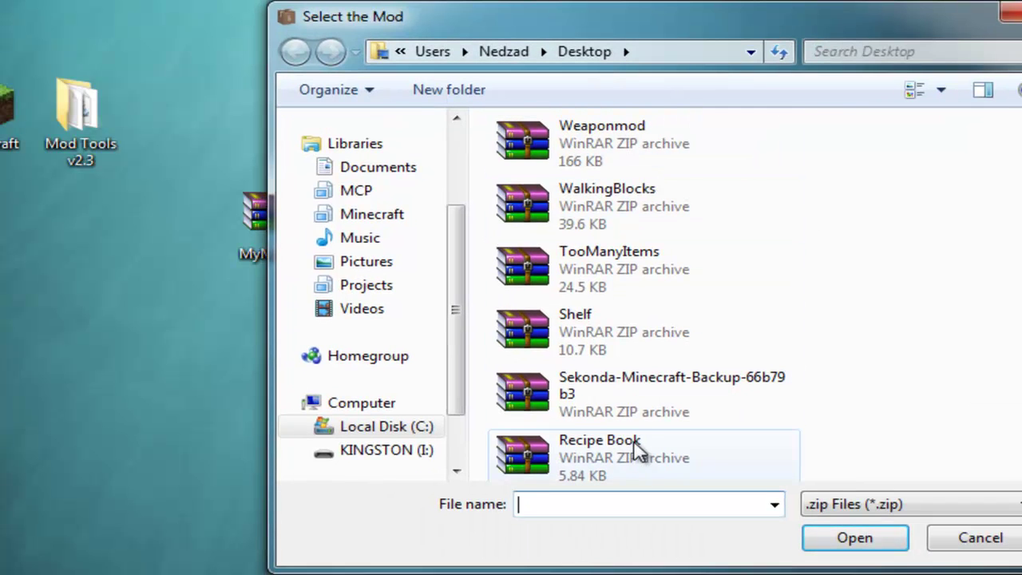
pyautogui.scroll(-4, 778, 147)
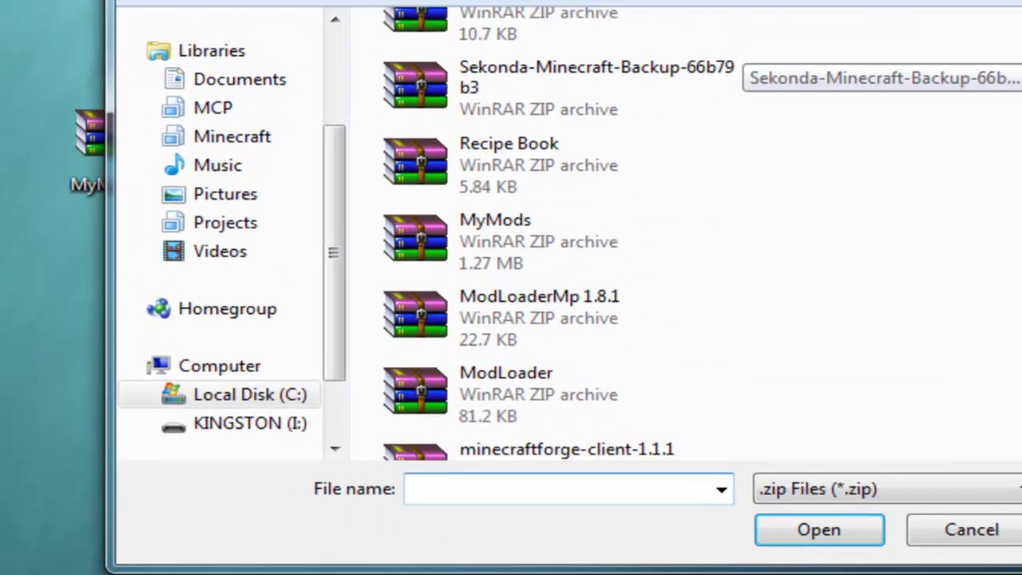
pyautogui.click(398, 214)
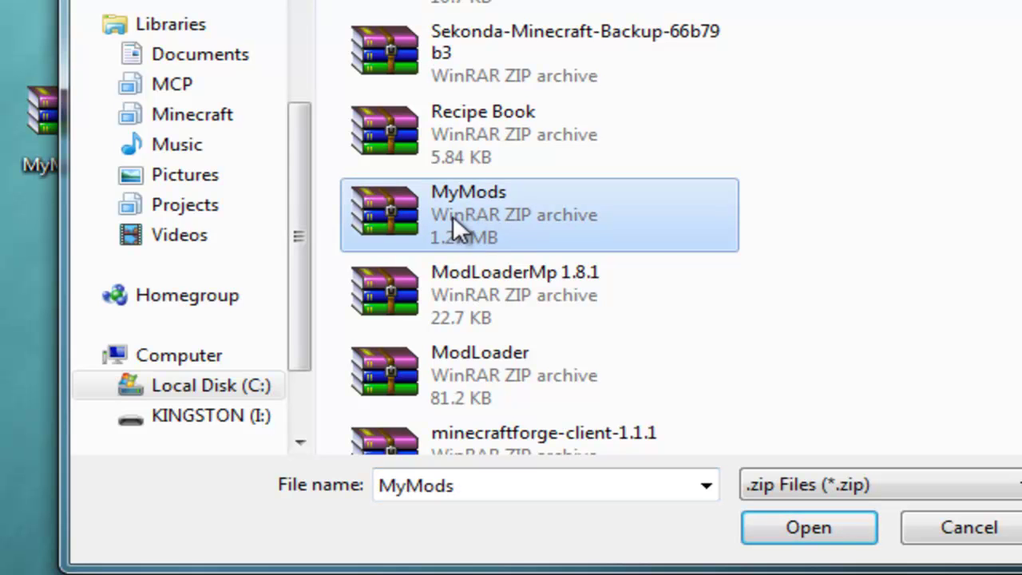
pyautogui.click(789, 537)
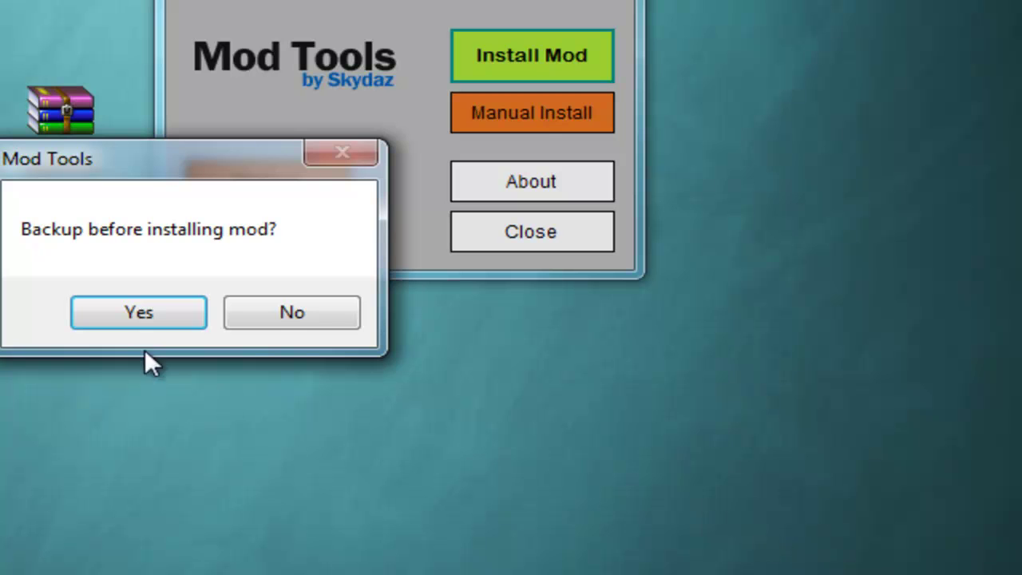
pyautogui.click(128, 313)
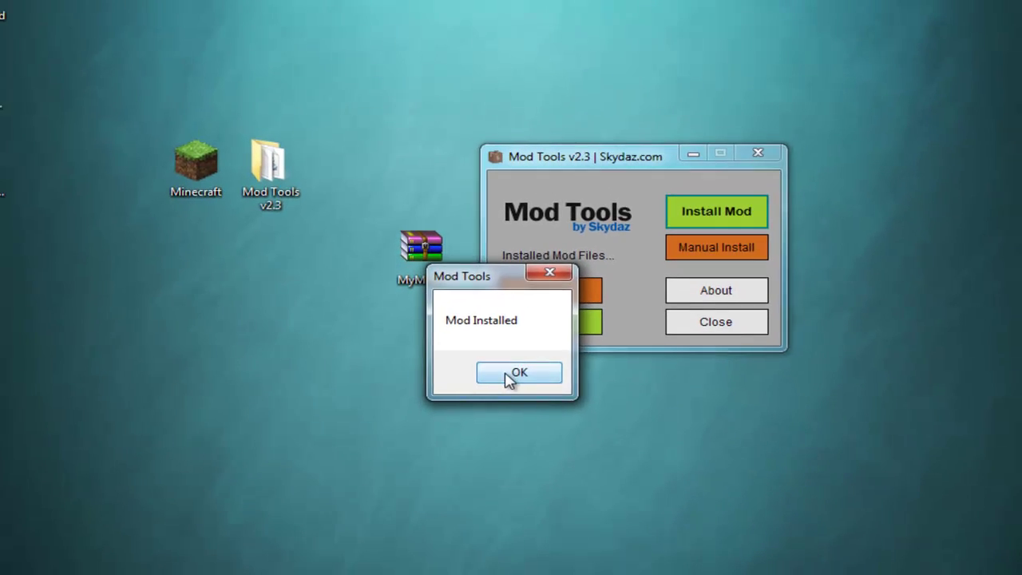
pyautogui.click(444, 425)
pyautogui.click(757, 154)
# Start the Minecraft launcher, enlarge its window and log in with the remembered account.
pyautogui.moveTo(452, 260); pyautogui.dragTo(452, 177)
pyautogui.click(184, 183)
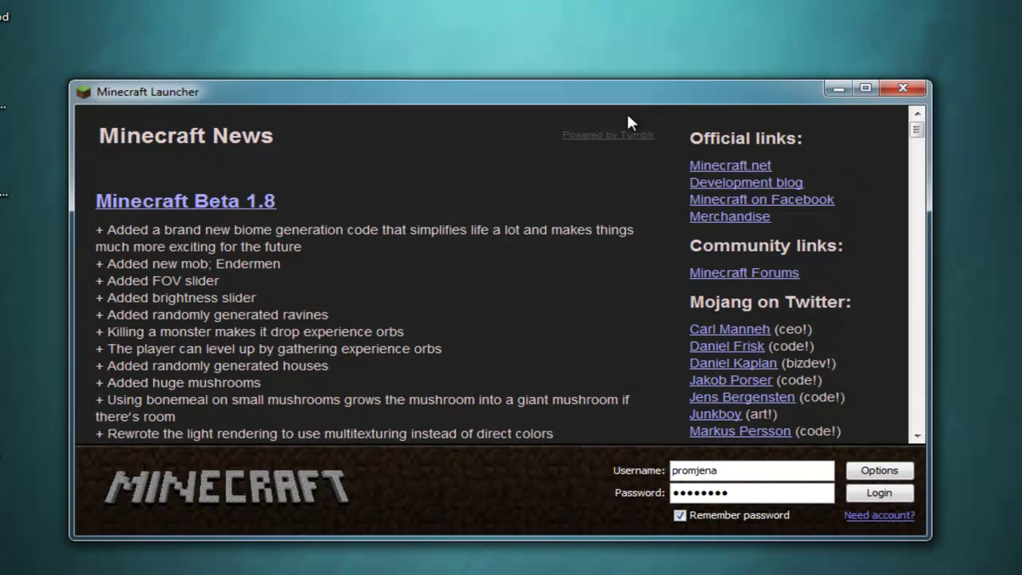
pyautogui.moveTo(626, 98); pyautogui.dragTo(585, 19)
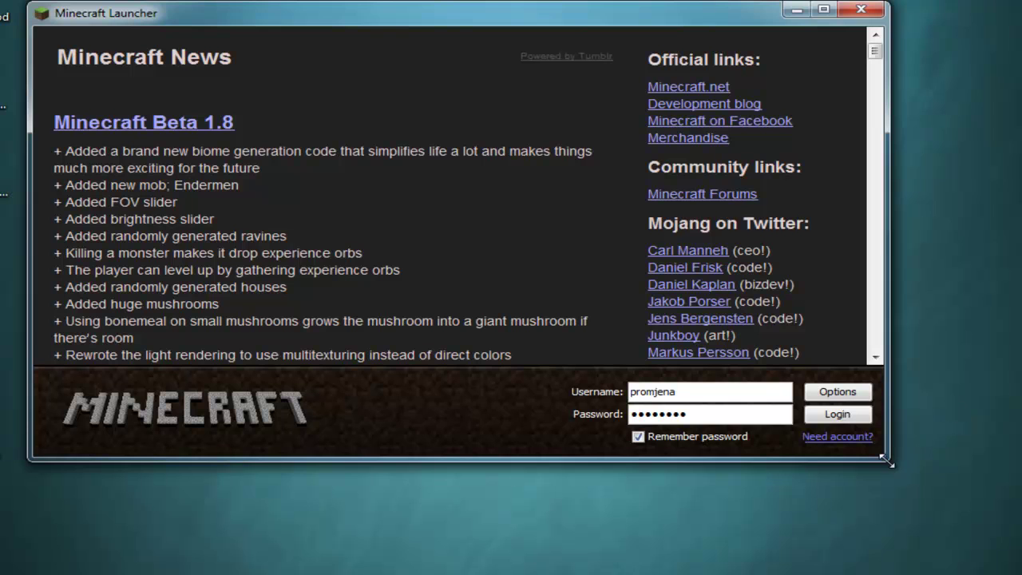
pyautogui.moveTo(887, 459); pyautogui.dragTo(994, 562)
pyautogui.click(945, 519)
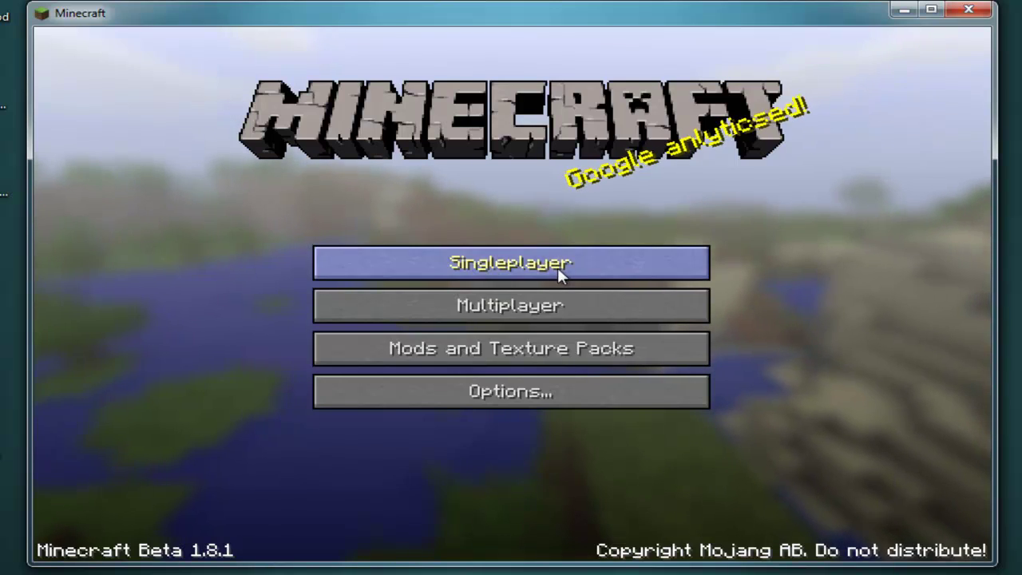
# Load the singleplayer world New World.
pyautogui.click(559, 273)
pyautogui.click(503, 270)
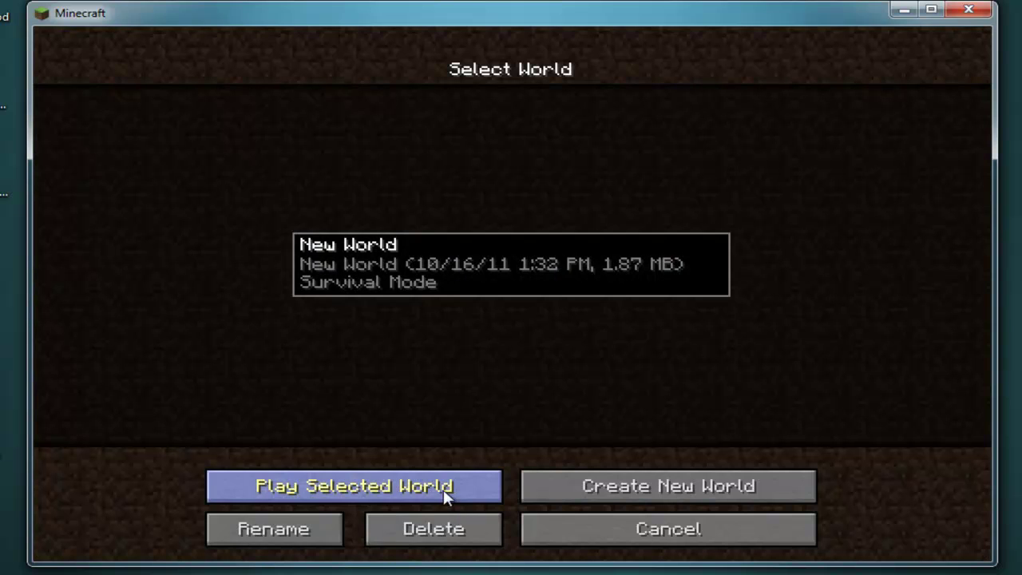
pyautogui.click(445, 494)
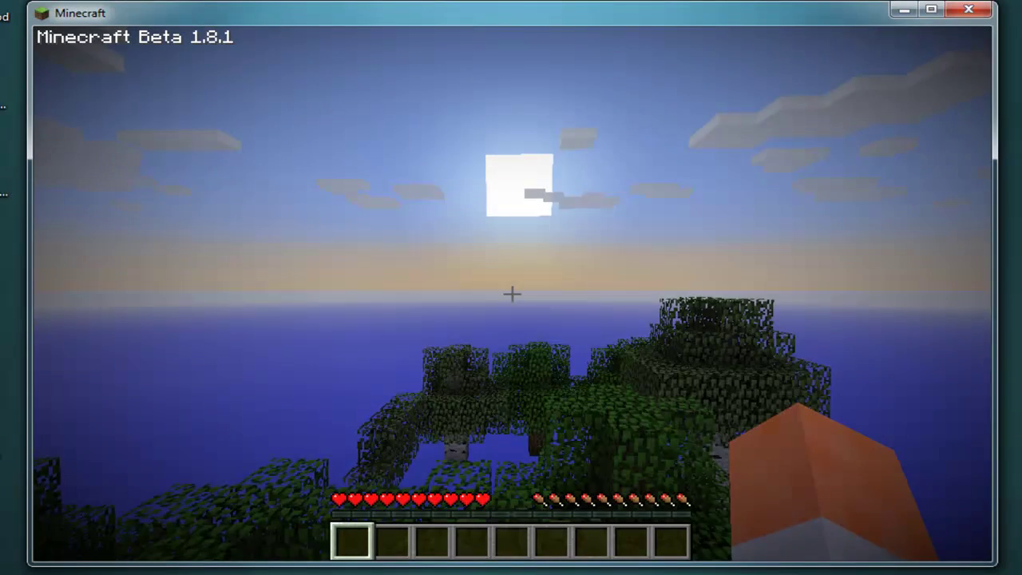
# Add the Destruction Catalyst and the crimson orb beside it to the inventory from page 4 of the TooManyItems list.
pyautogui.press('e')
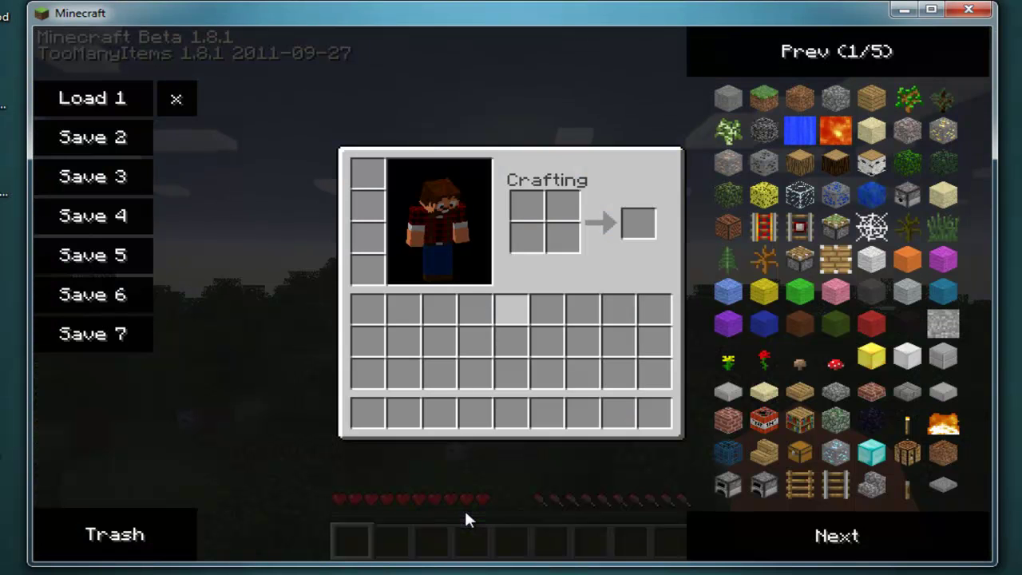
pyautogui.click(861, 558)
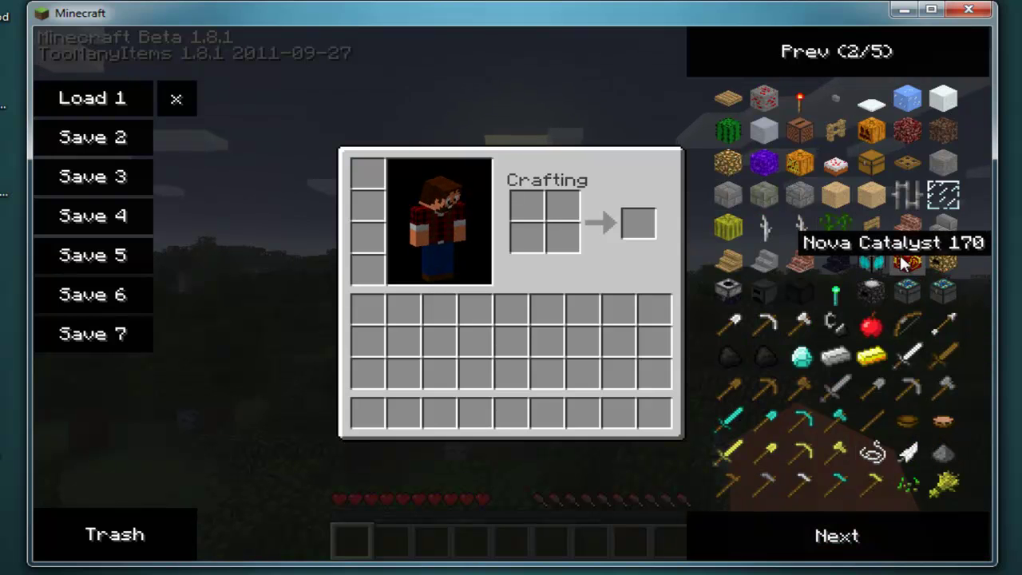
pyautogui.click(857, 558)
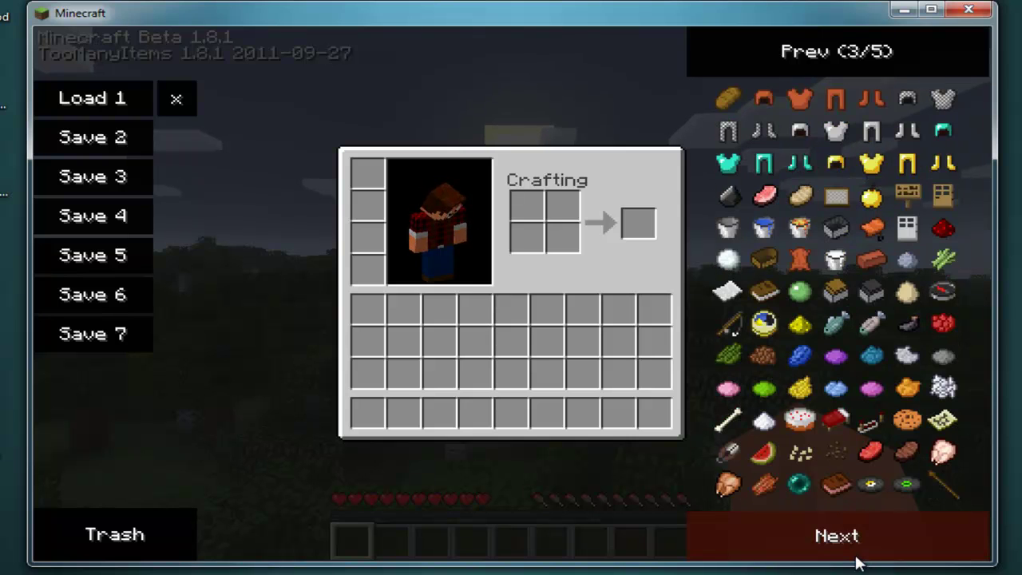
pyautogui.click(856, 558)
pyautogui.click(803, 297)
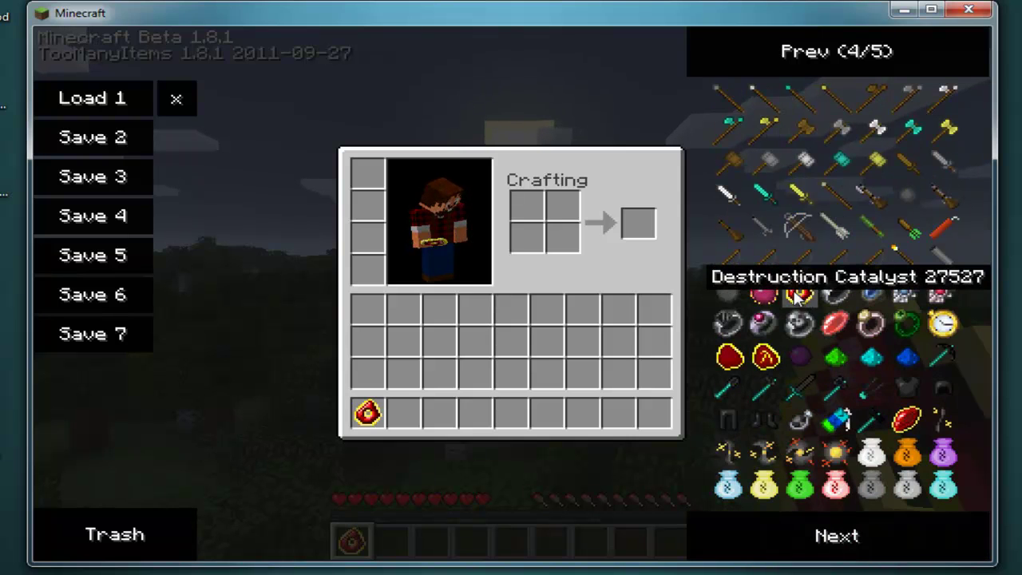
pyautogui.click(764, 297)
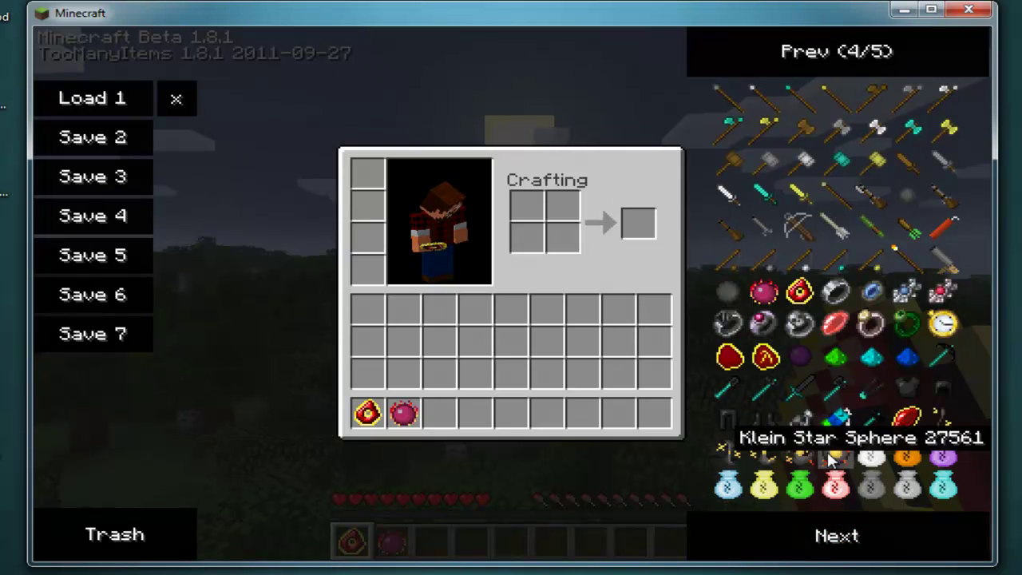
# Add the red explosive stick, the gun and the round grey shot to the inventory and return to the game.
pyautogui.click(941, 232)
pyautogui.click(945, 203)
pyautogui.click(910, 203)
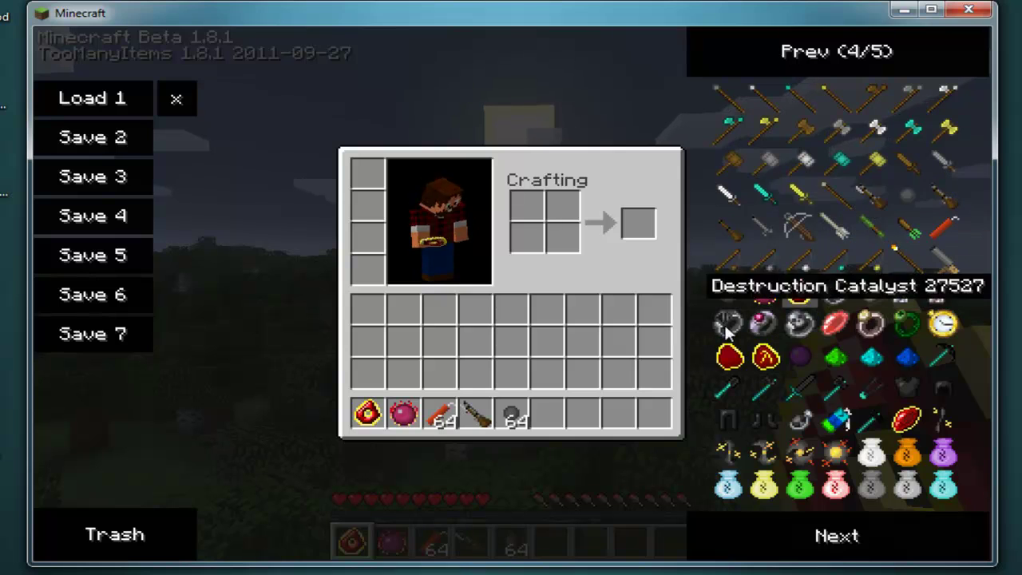
pyautogui.press('e')
# Try the new hotbar items in the forest and equip the gun.
pyautogui.scroll(-2, 511, 288)
pyautogui.scroll(-1, 511, 294)
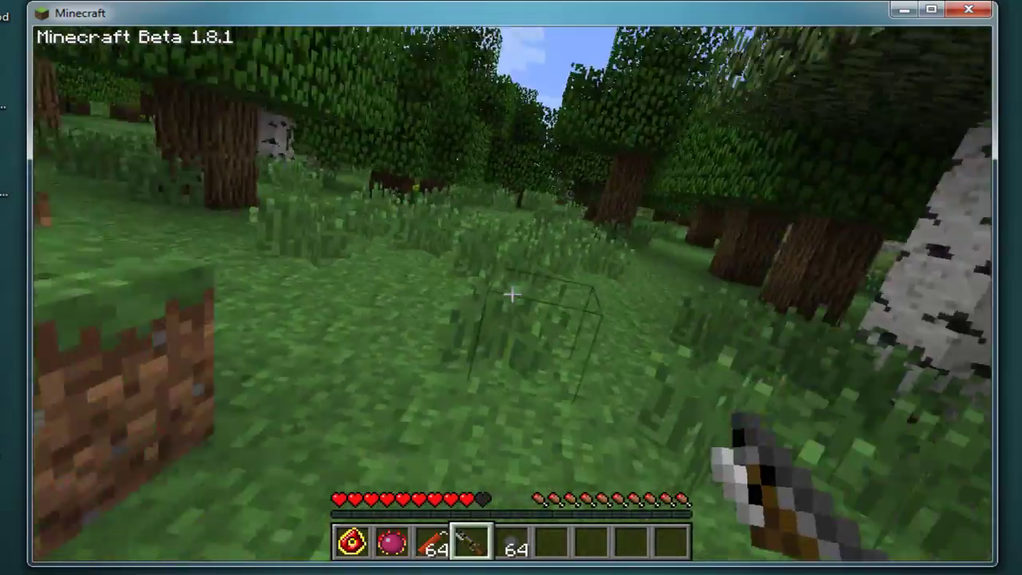
pyautogui.scroll(-1, 511, 295)
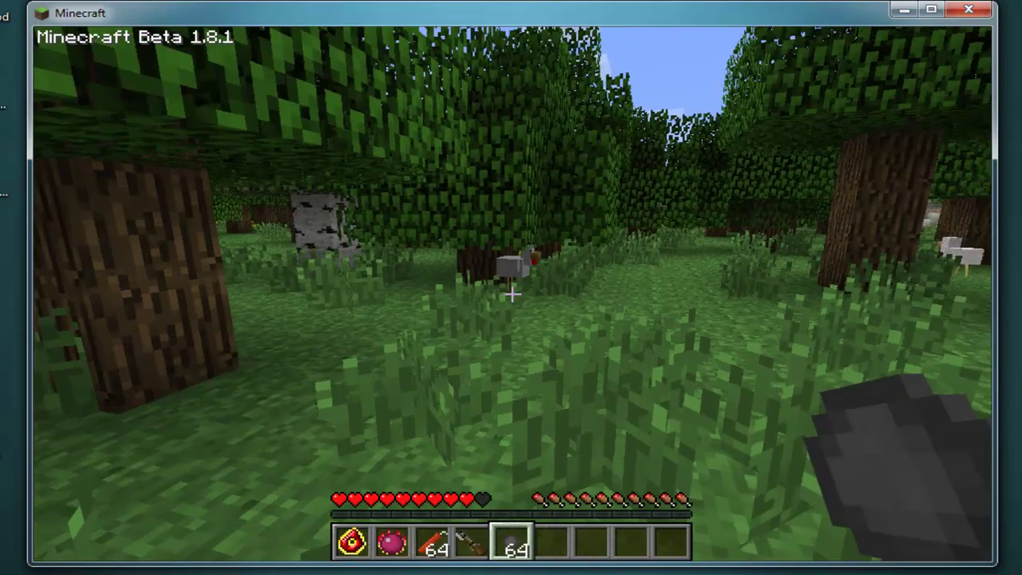
pyautogui.scroll(-1, 511, 294)
pyautogui.scroll(1, 511, 295)
pyautogui.scroll(1, 511, 295)
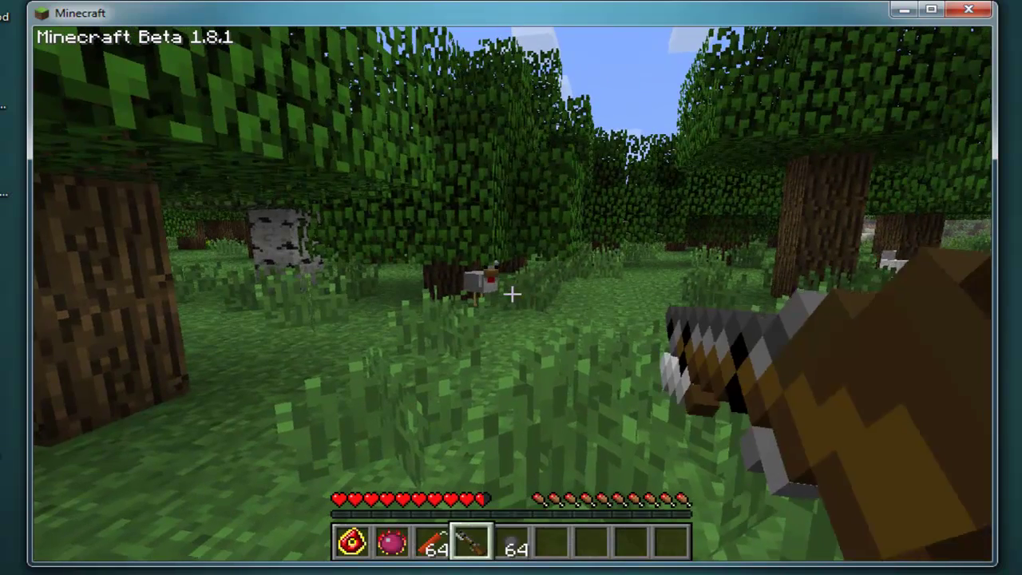